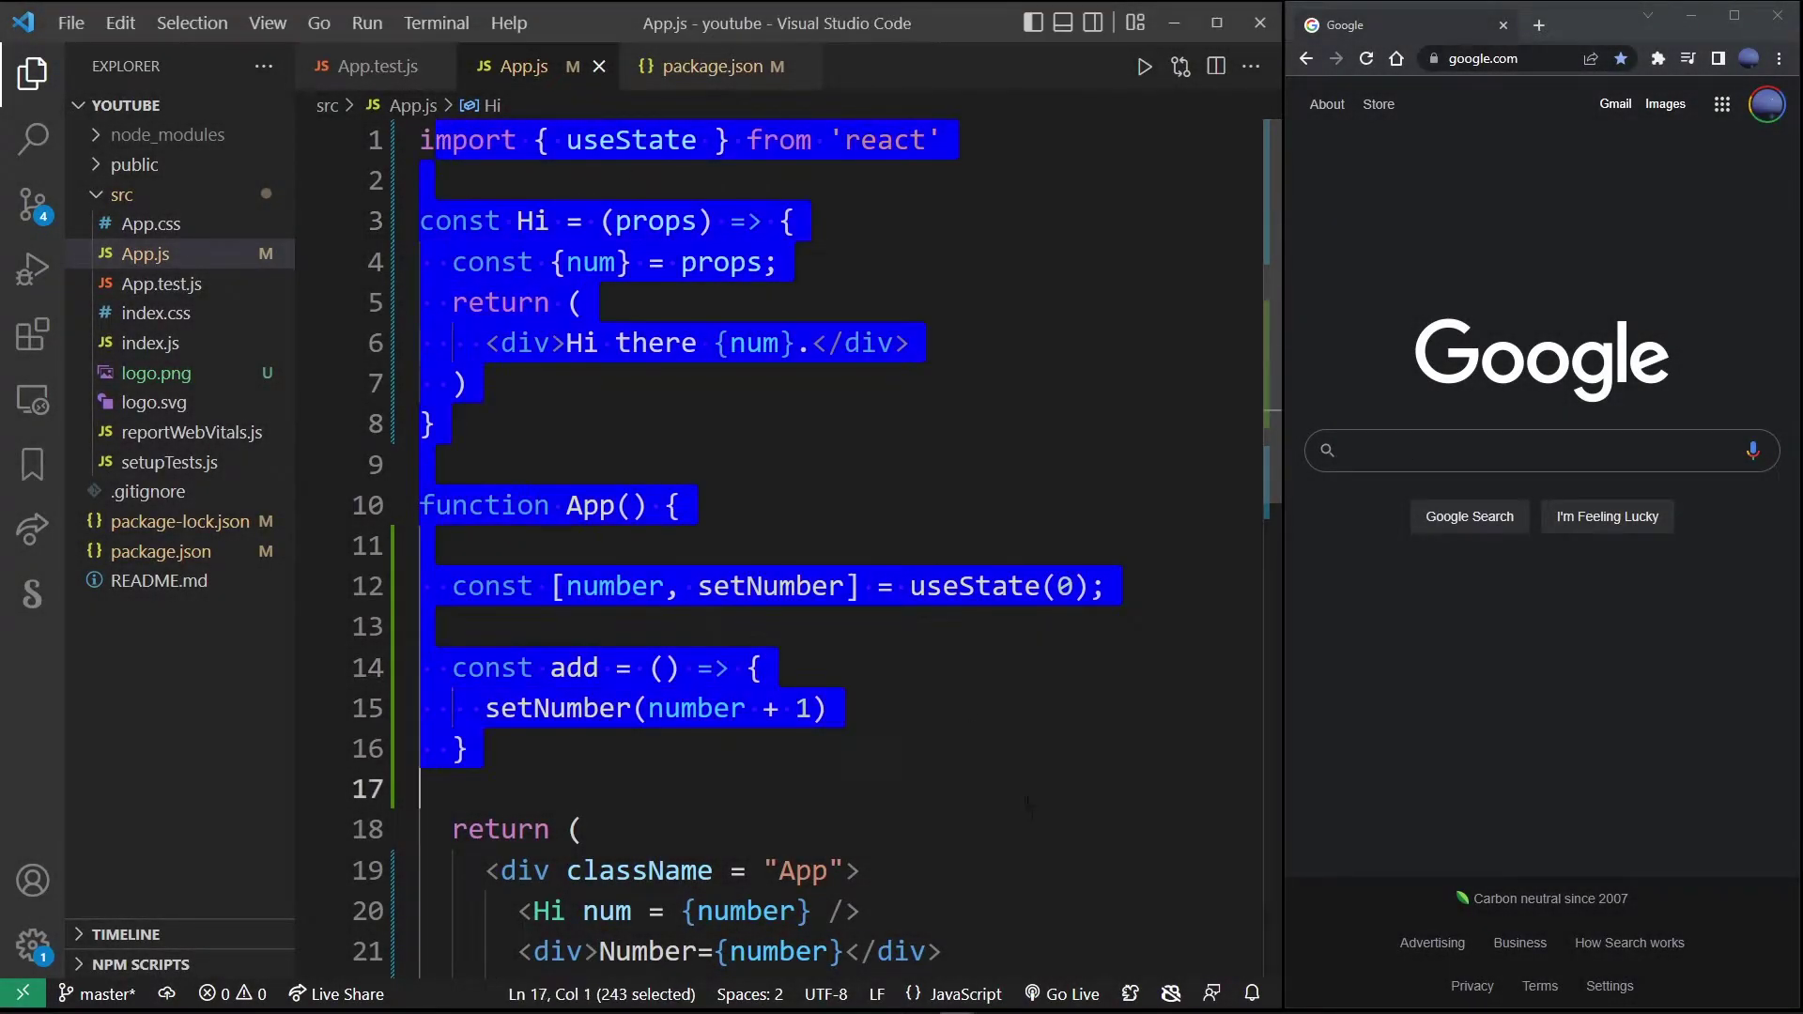
Run npm start in Git Bash and highlight the 'port 3000 already in use' error.
click(953, 648)
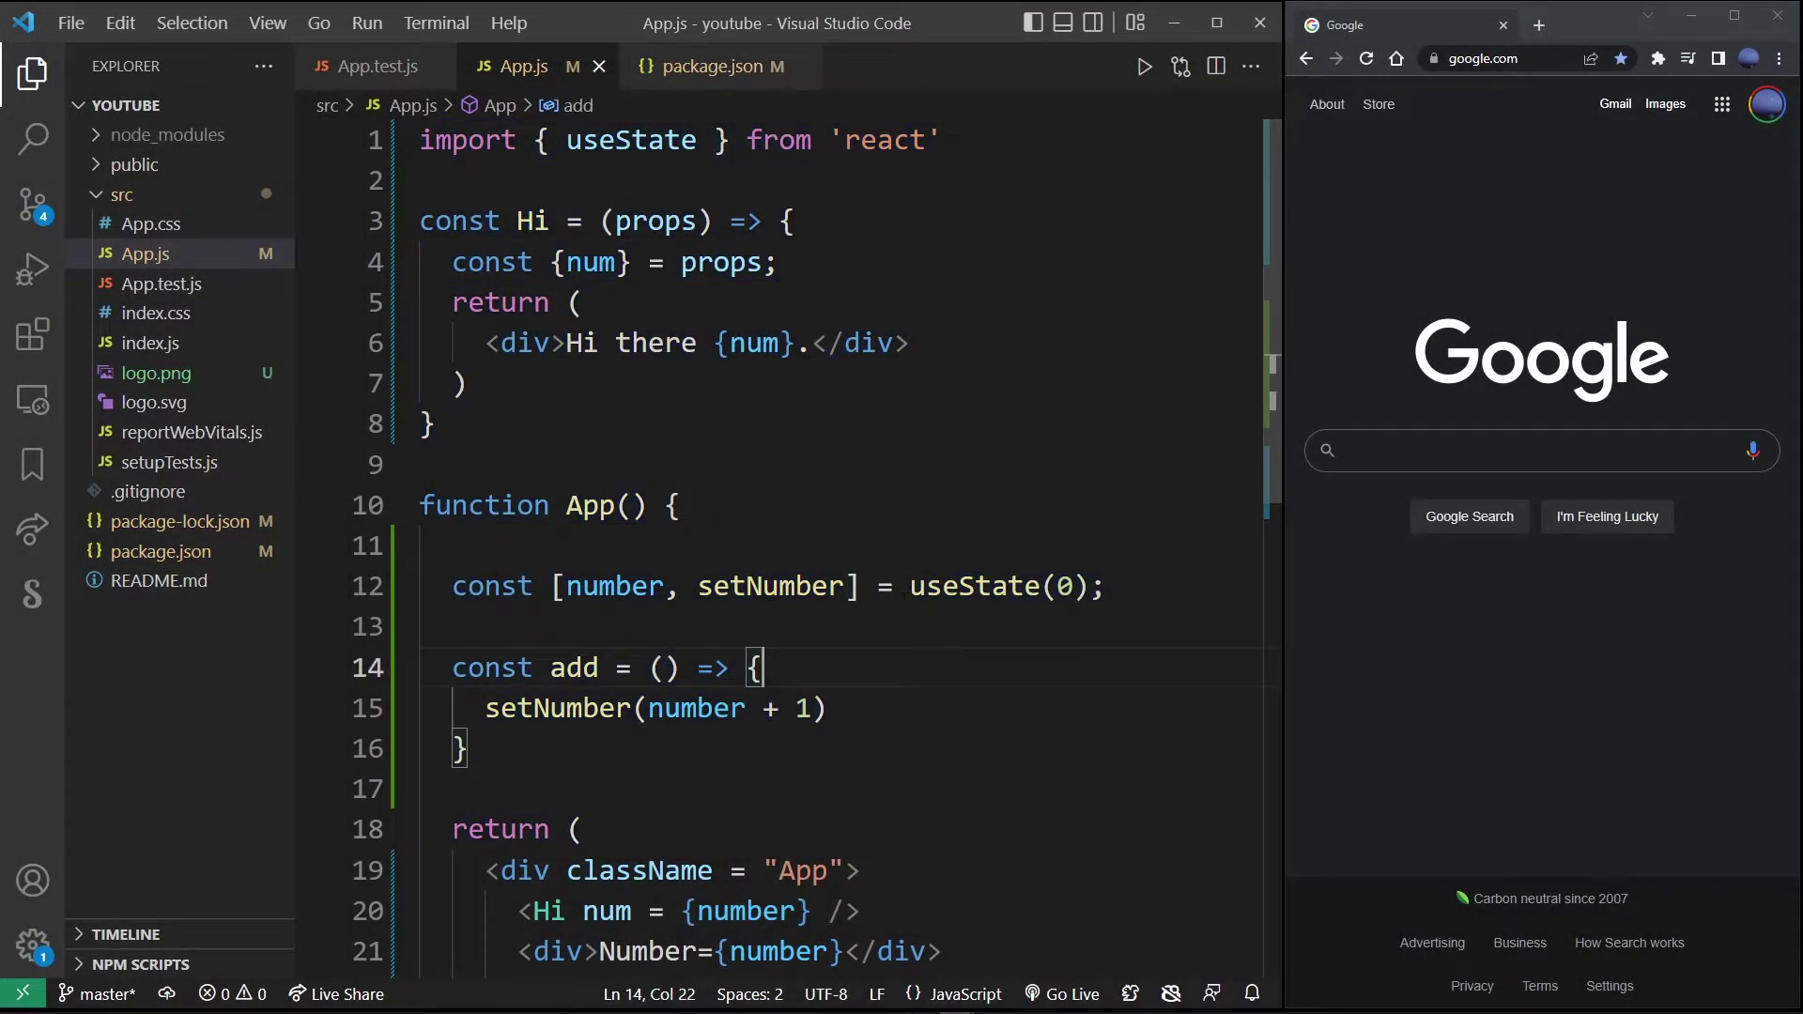
key(alt+Tab)
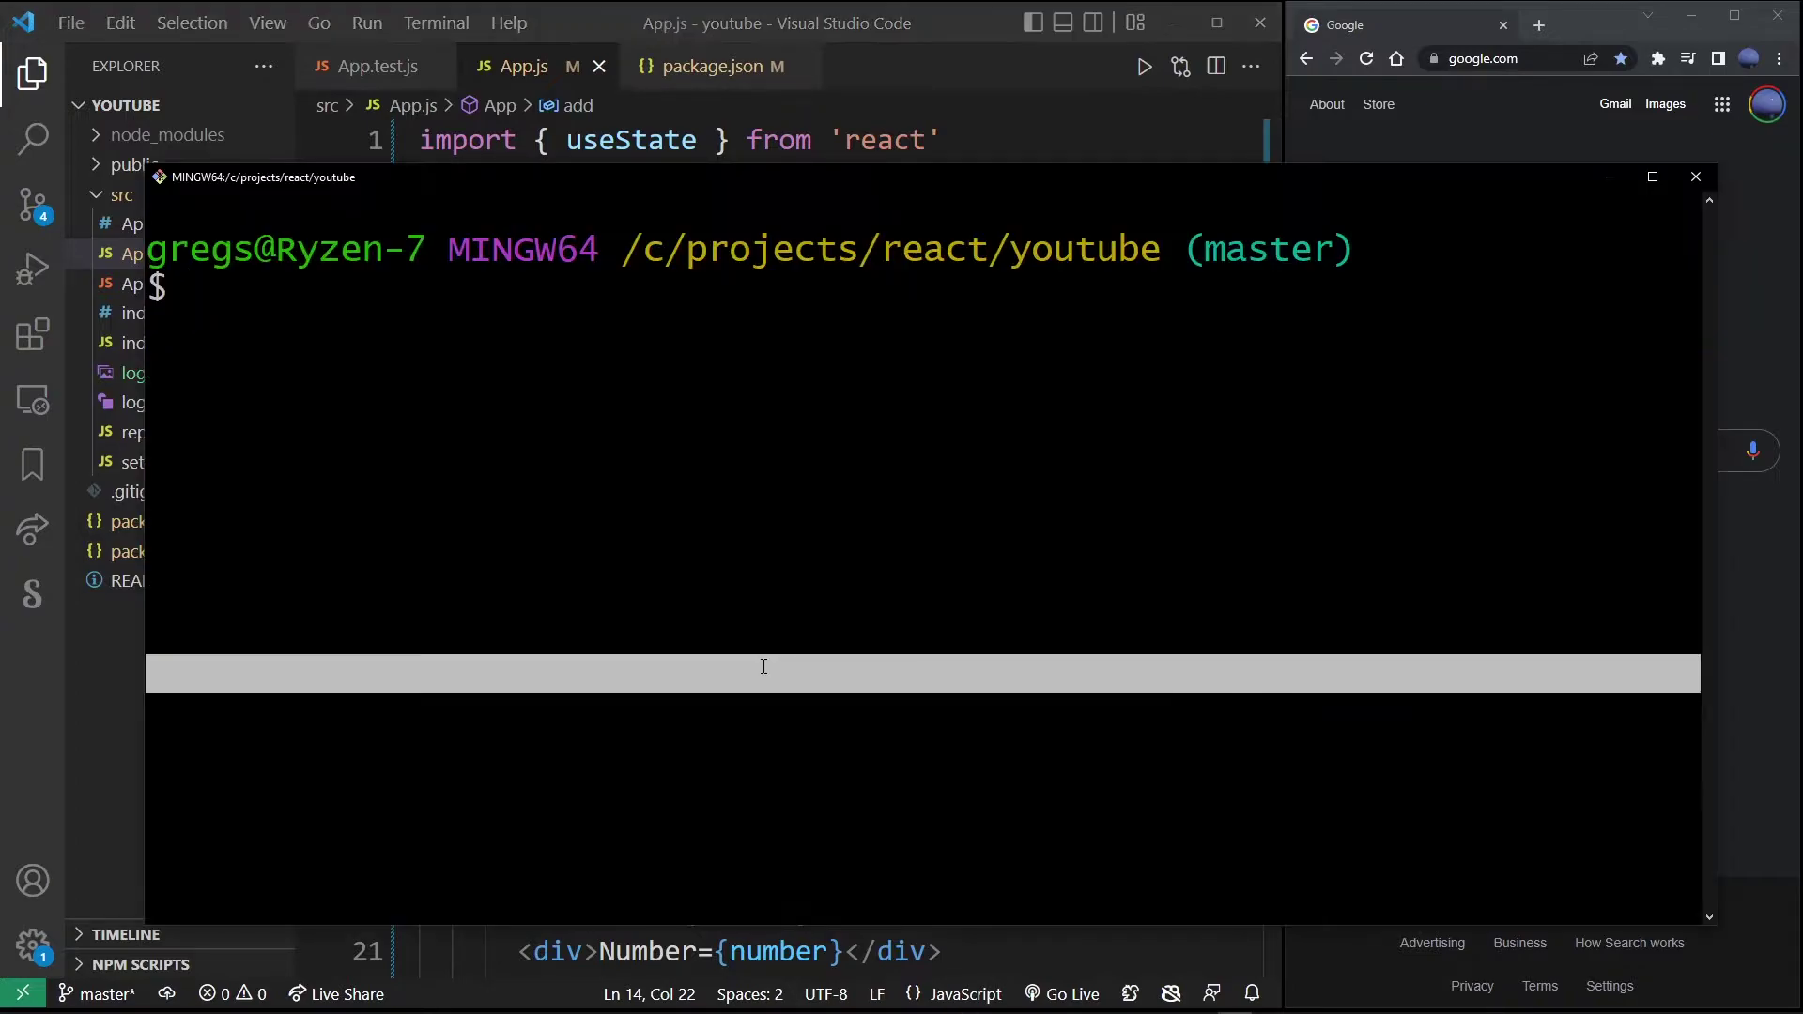
text(npm start)
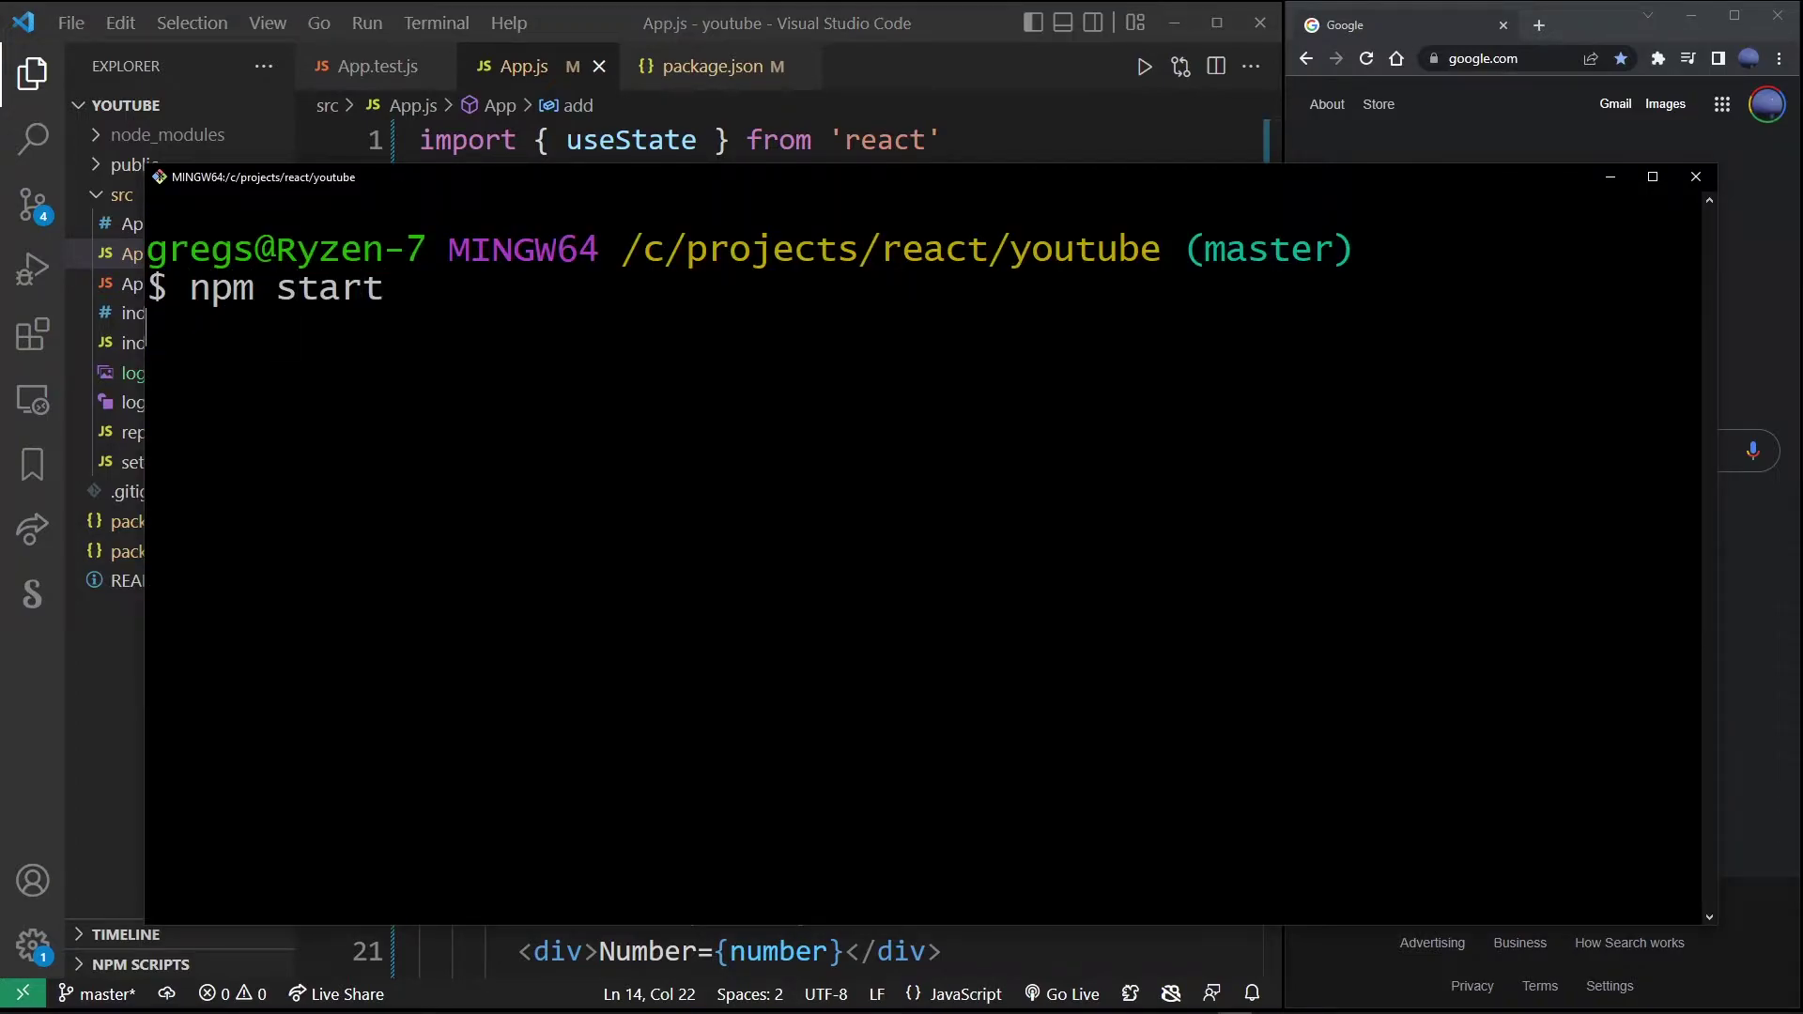
key(Return)
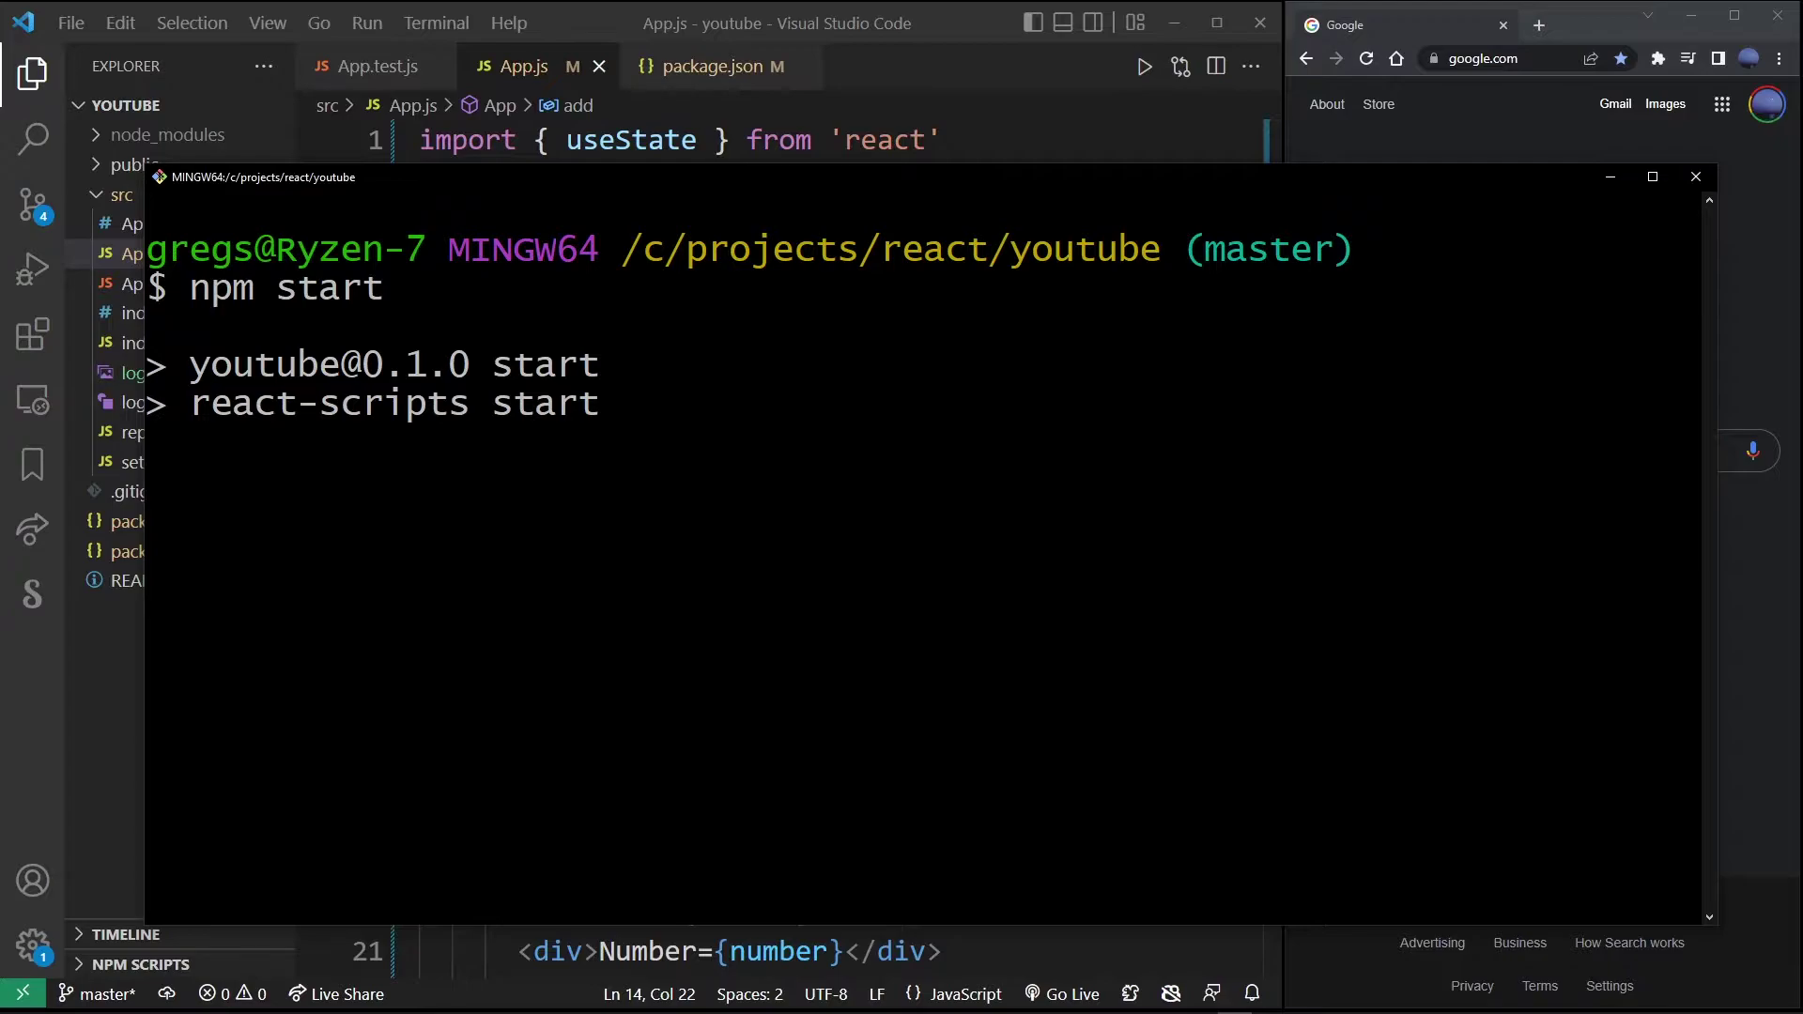
drag(148, 479, 1022, 483)
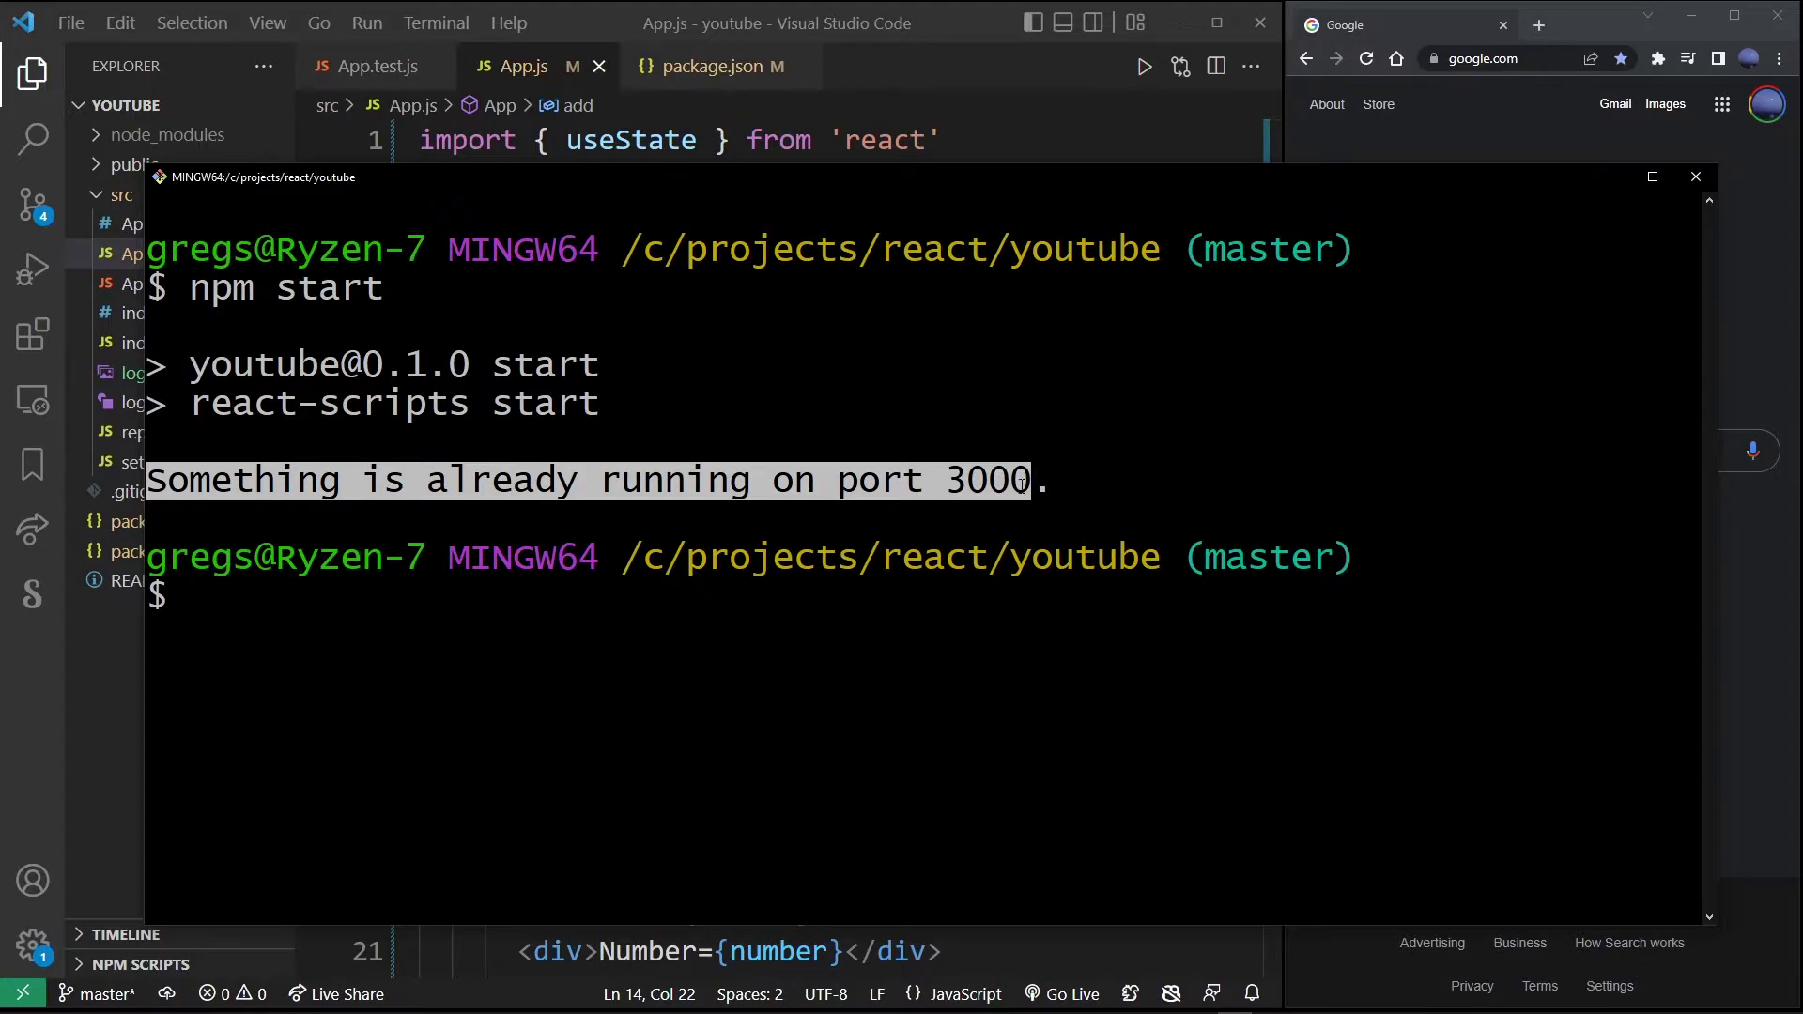
Prefix the package.json start script with 'set PORT=8080 && ' and save the file.
key(alt+Tab)
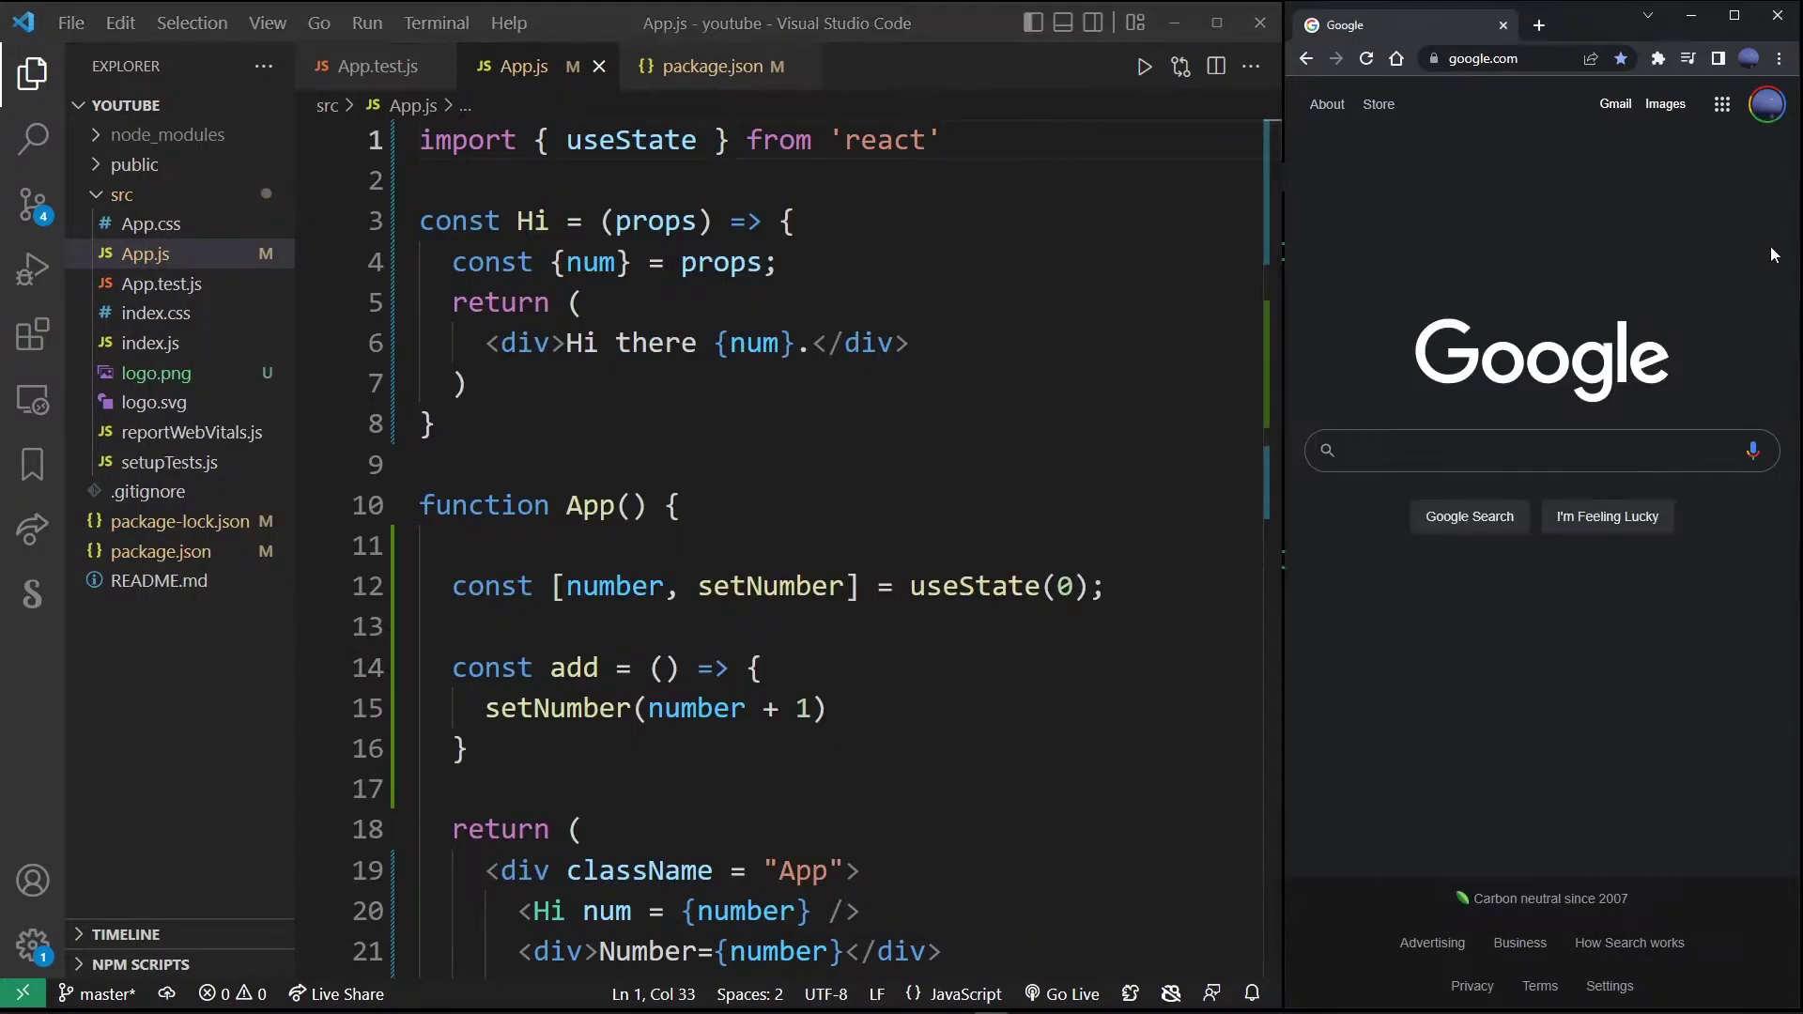
click(161, 551)
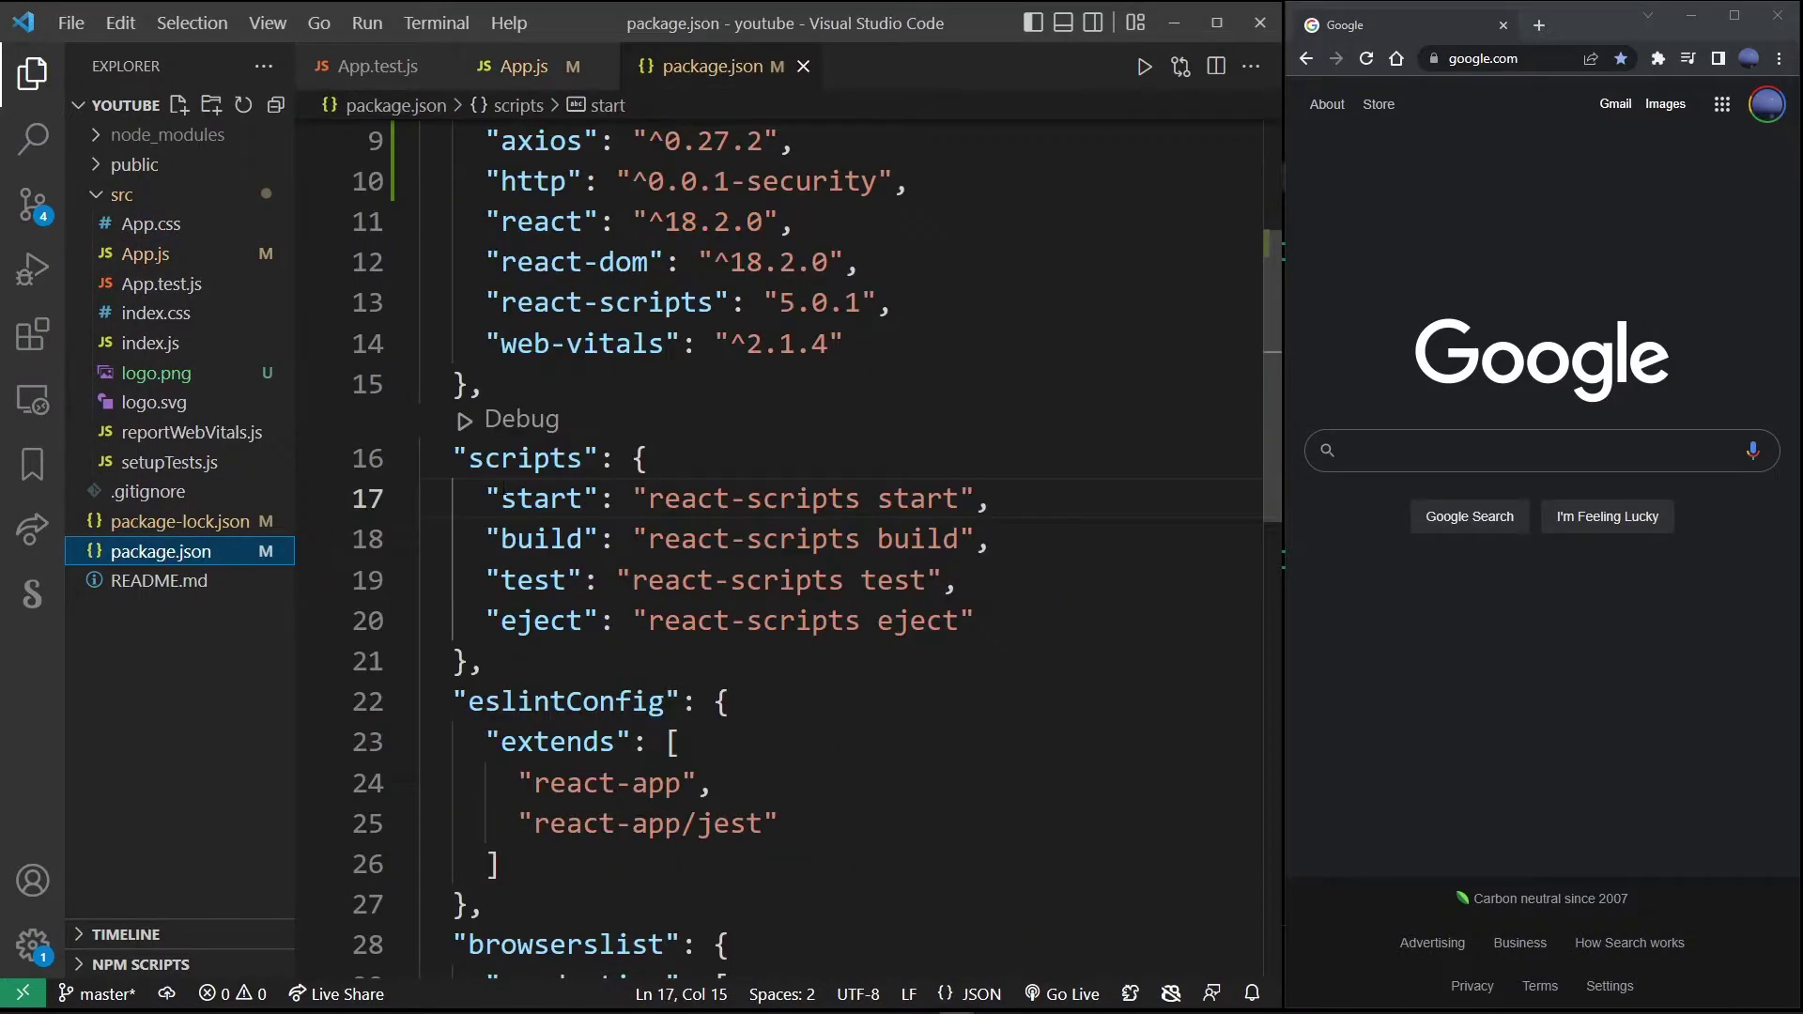
scroll(775, 493, up, 5)
scroll(775, 493, down, 3)
drag(455, 510, 646, 511)
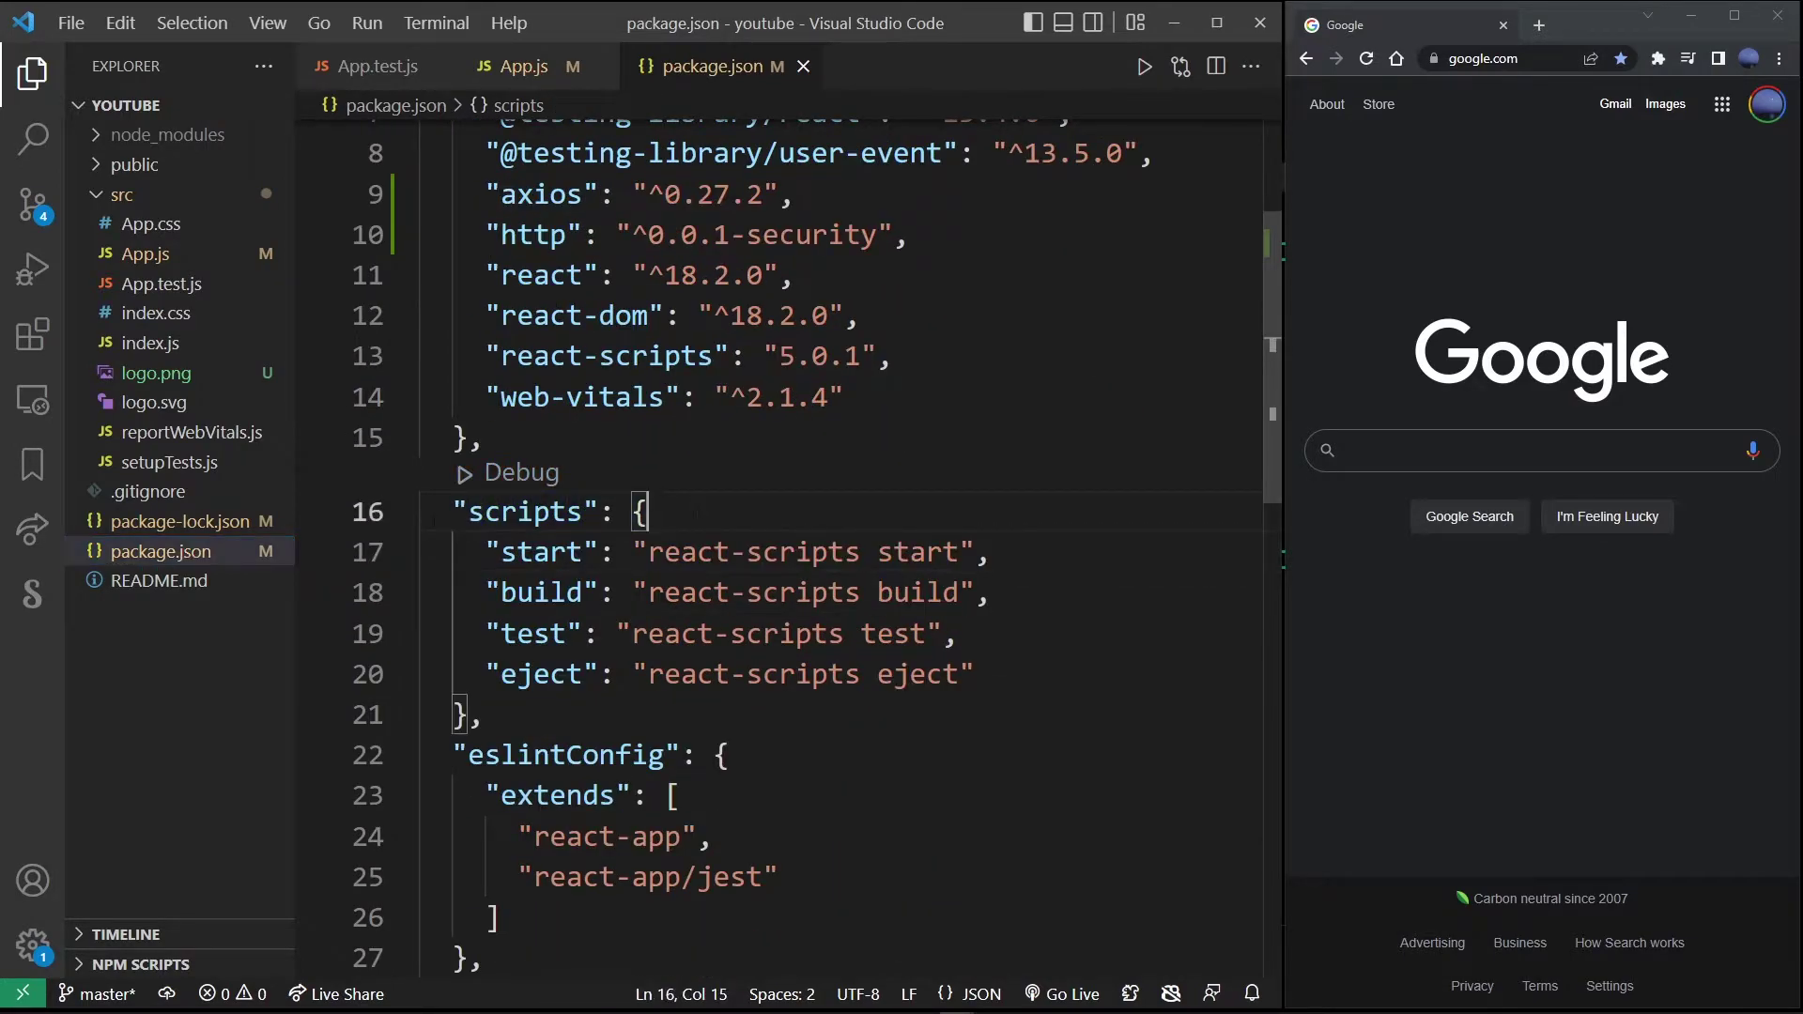
double_click(543, 552)
click(645, 551)
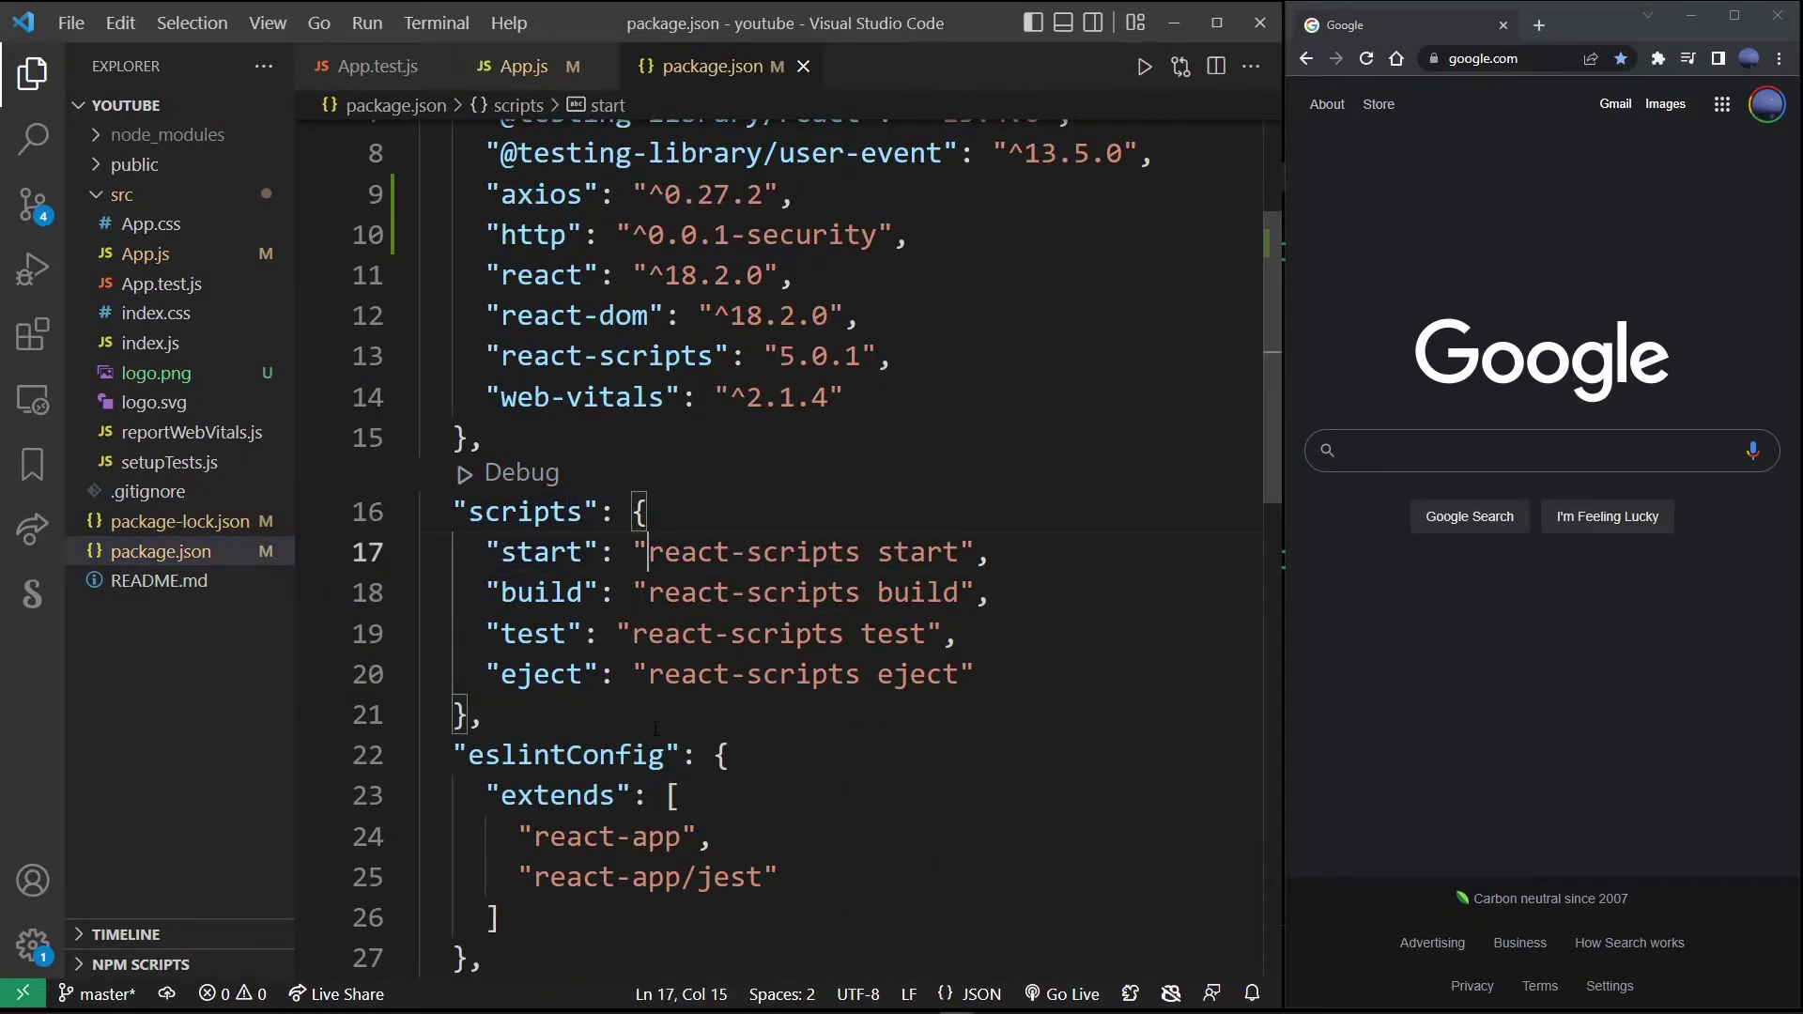
text(set PORT)
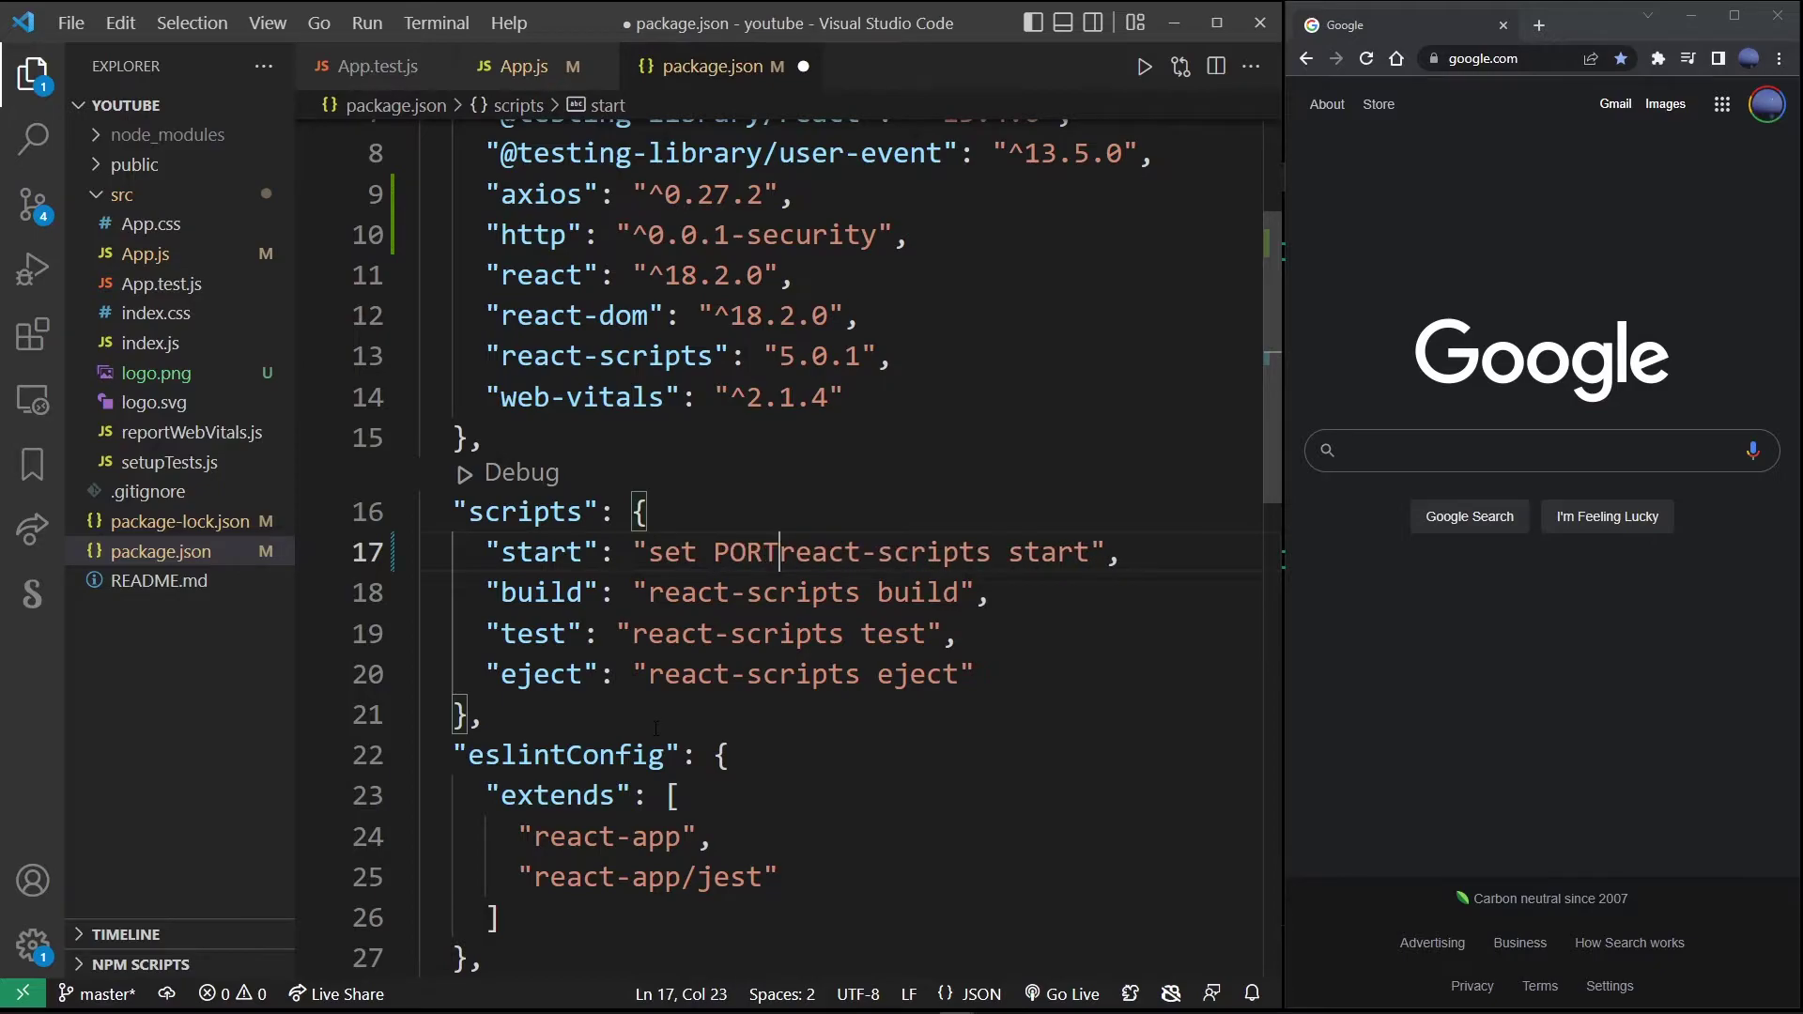
text(=8080)
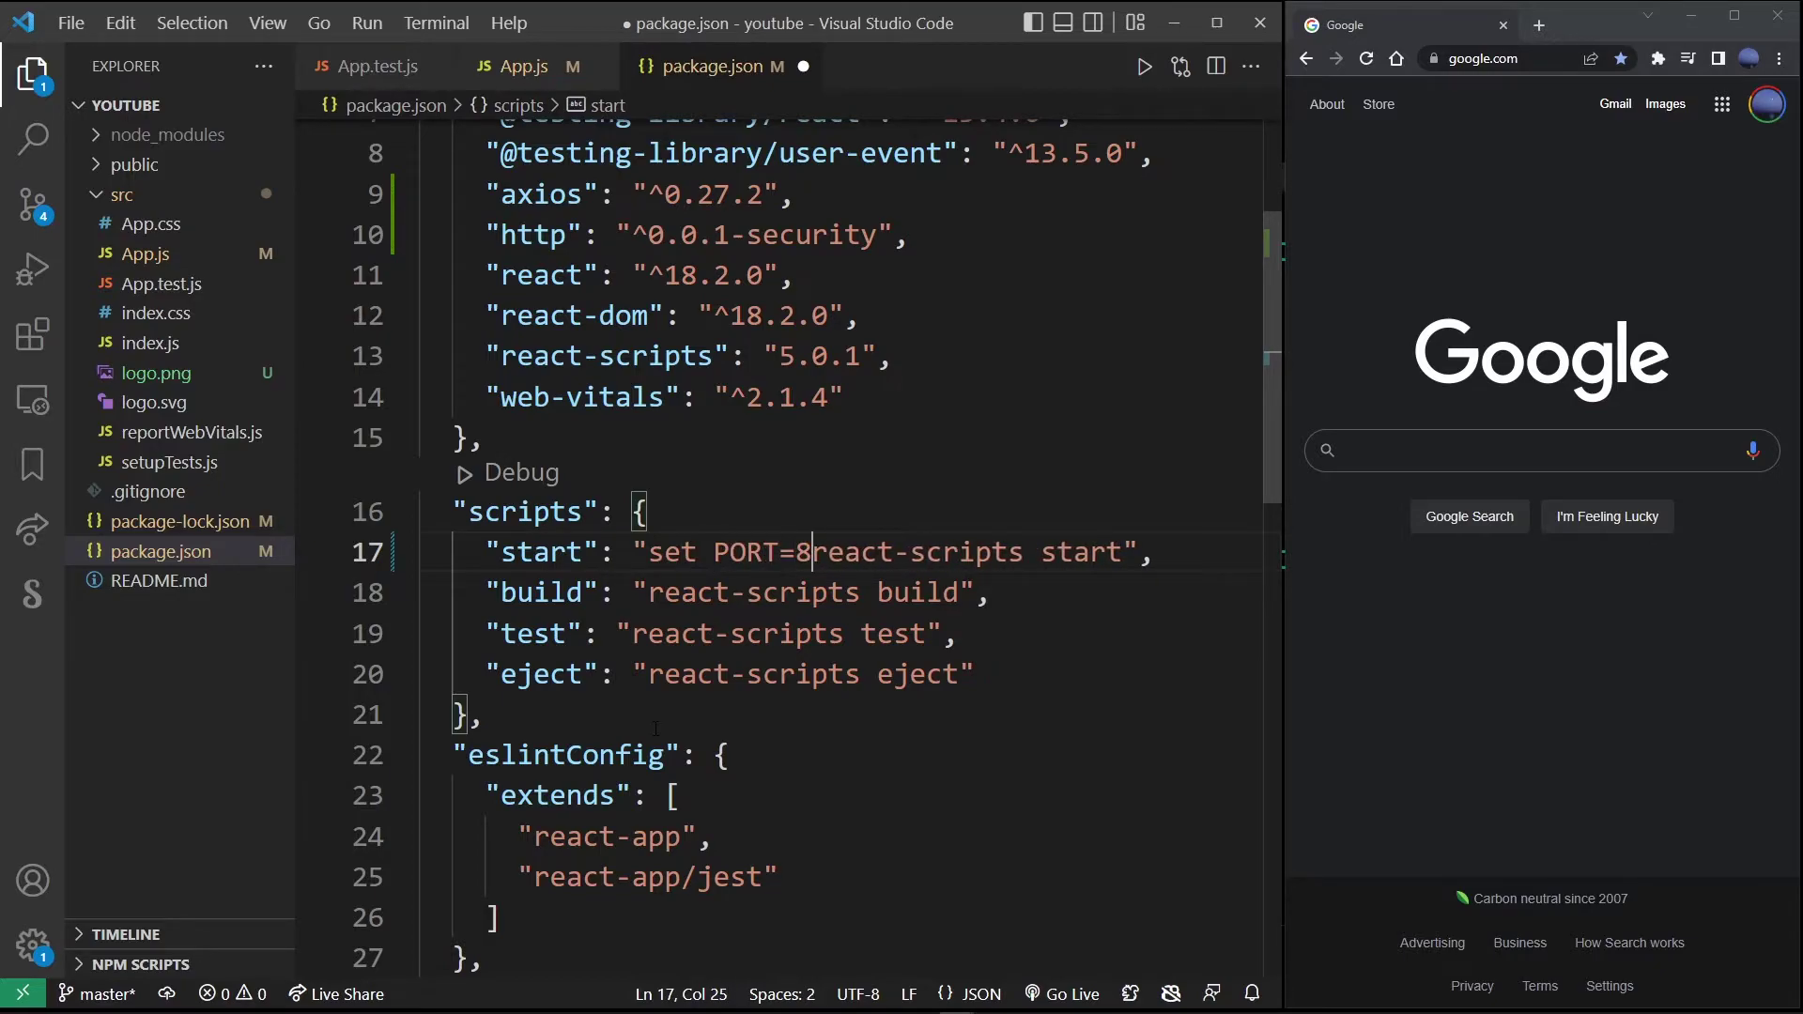
key(ctrl+shift+Left)
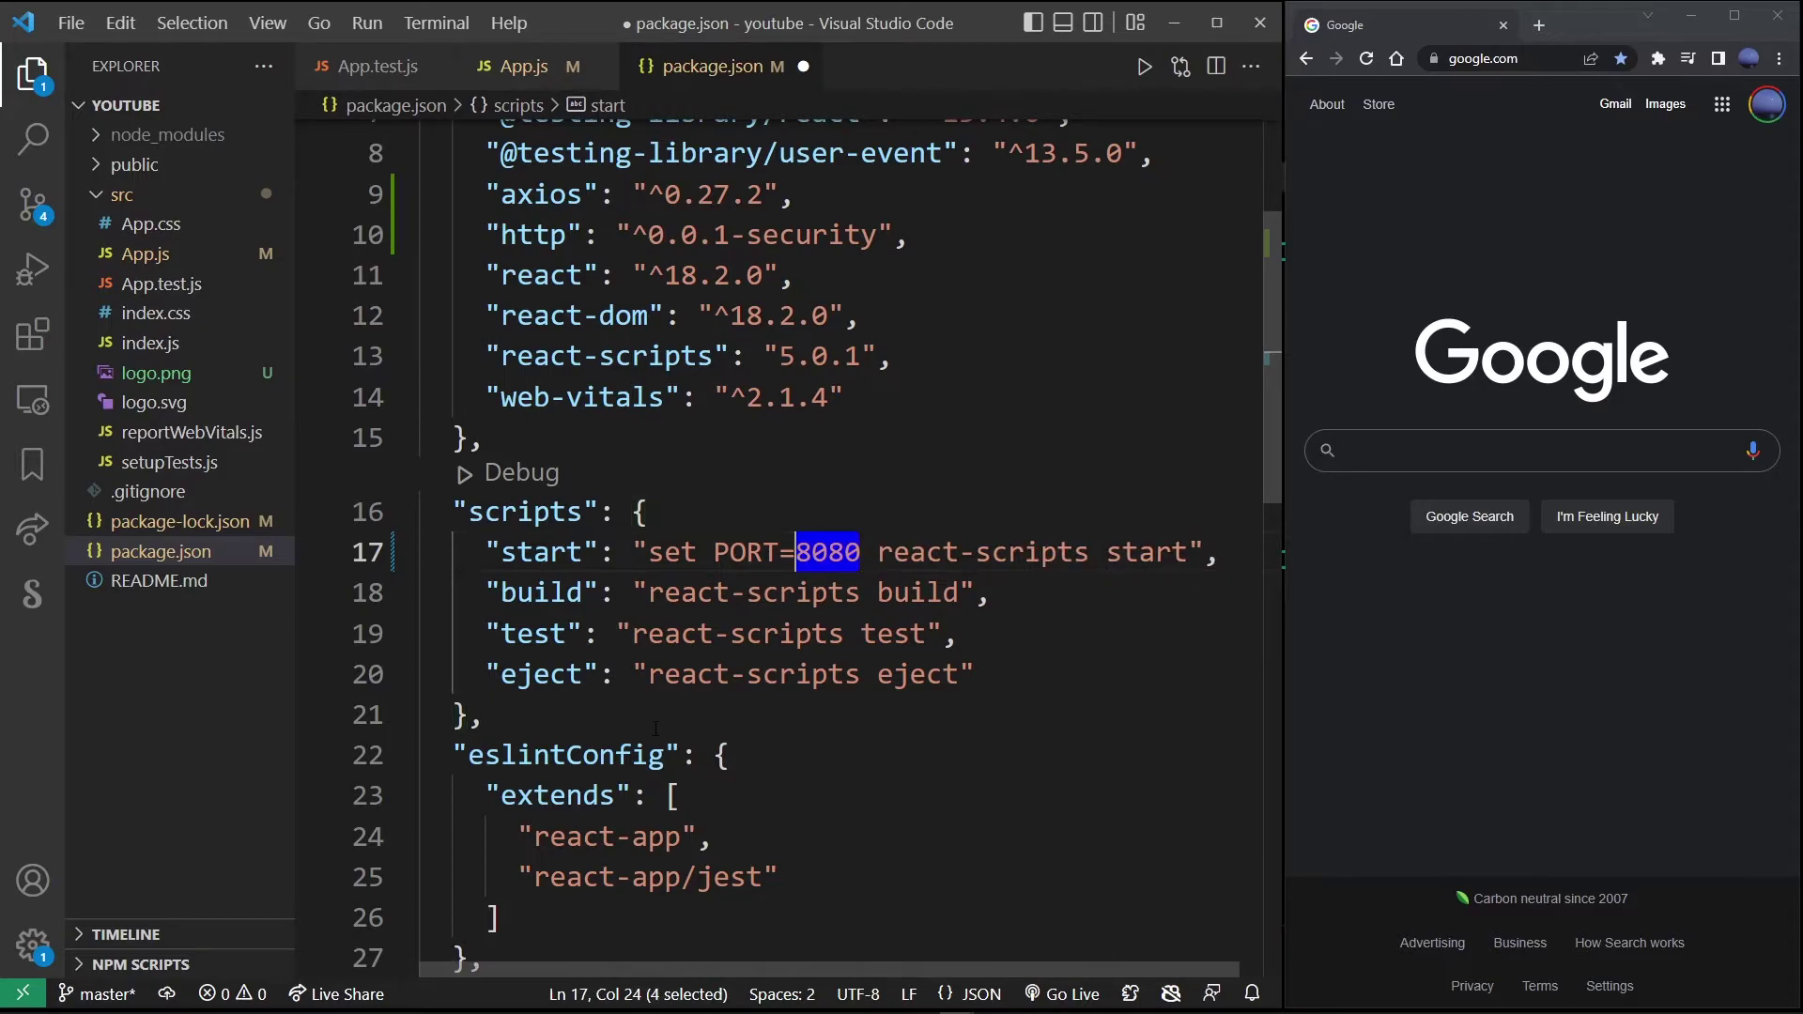
key(Right)
text(&&)
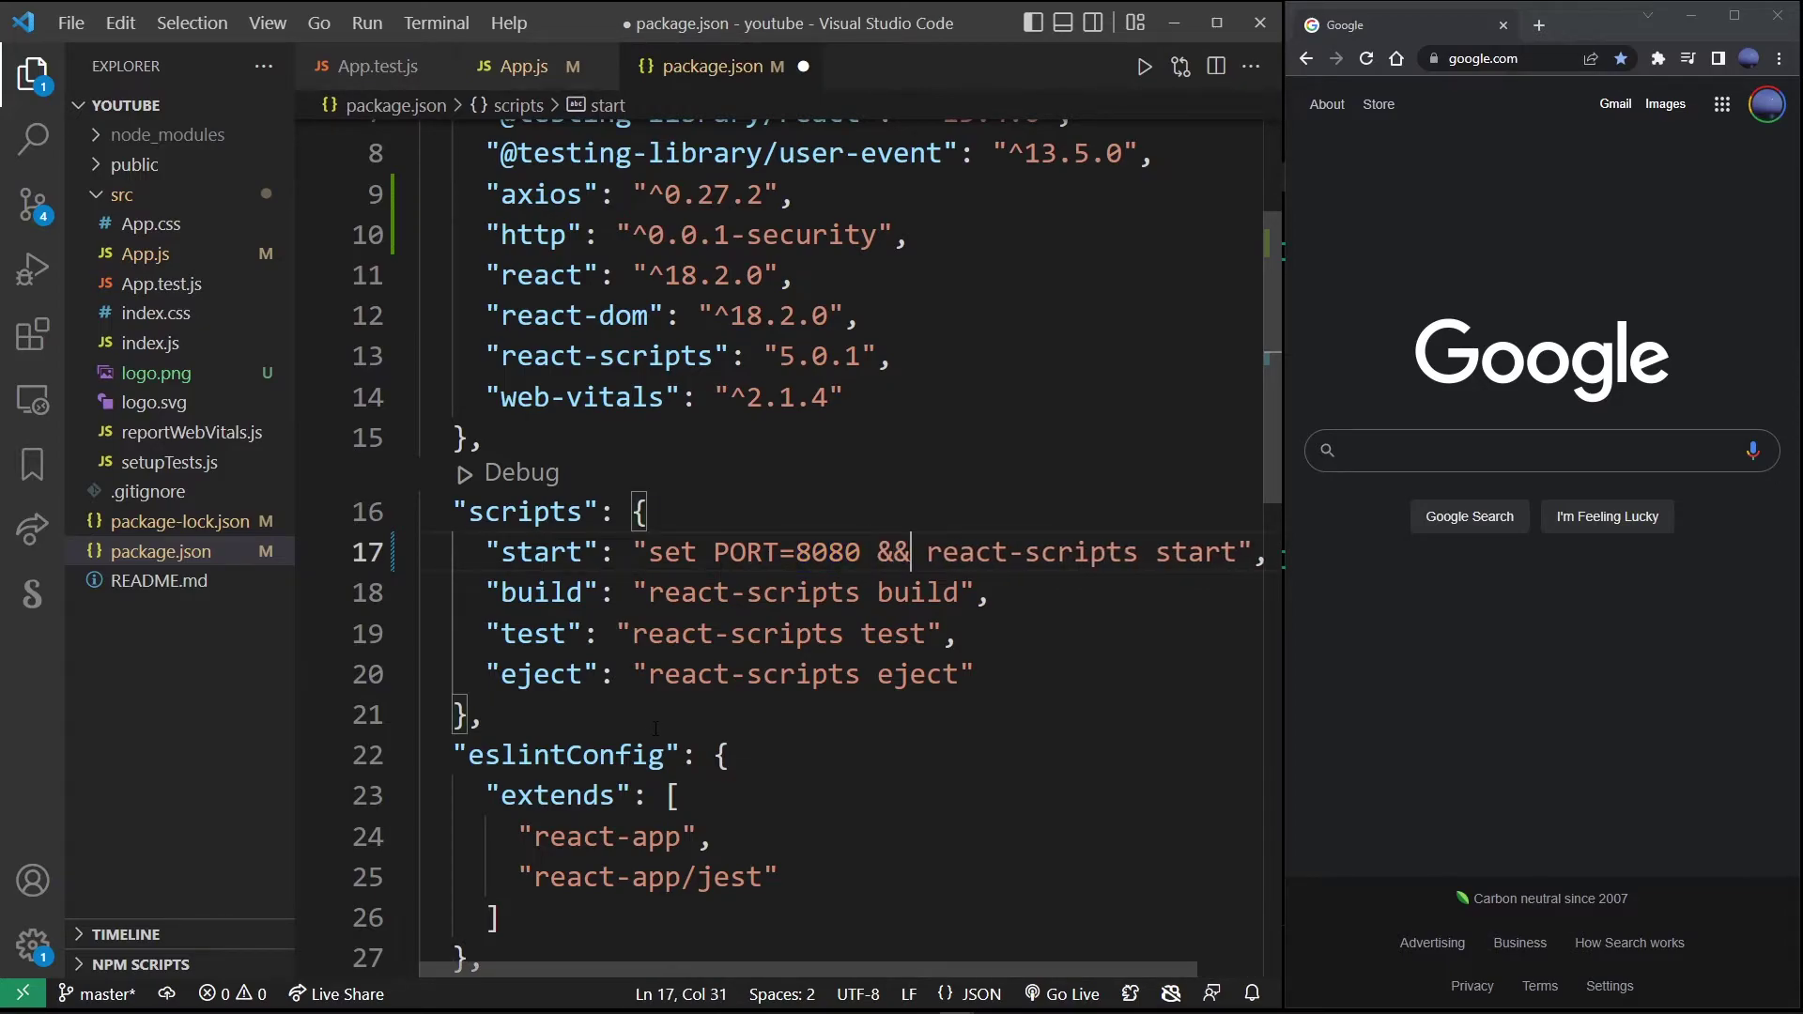
key(ctrl+shift+Left)
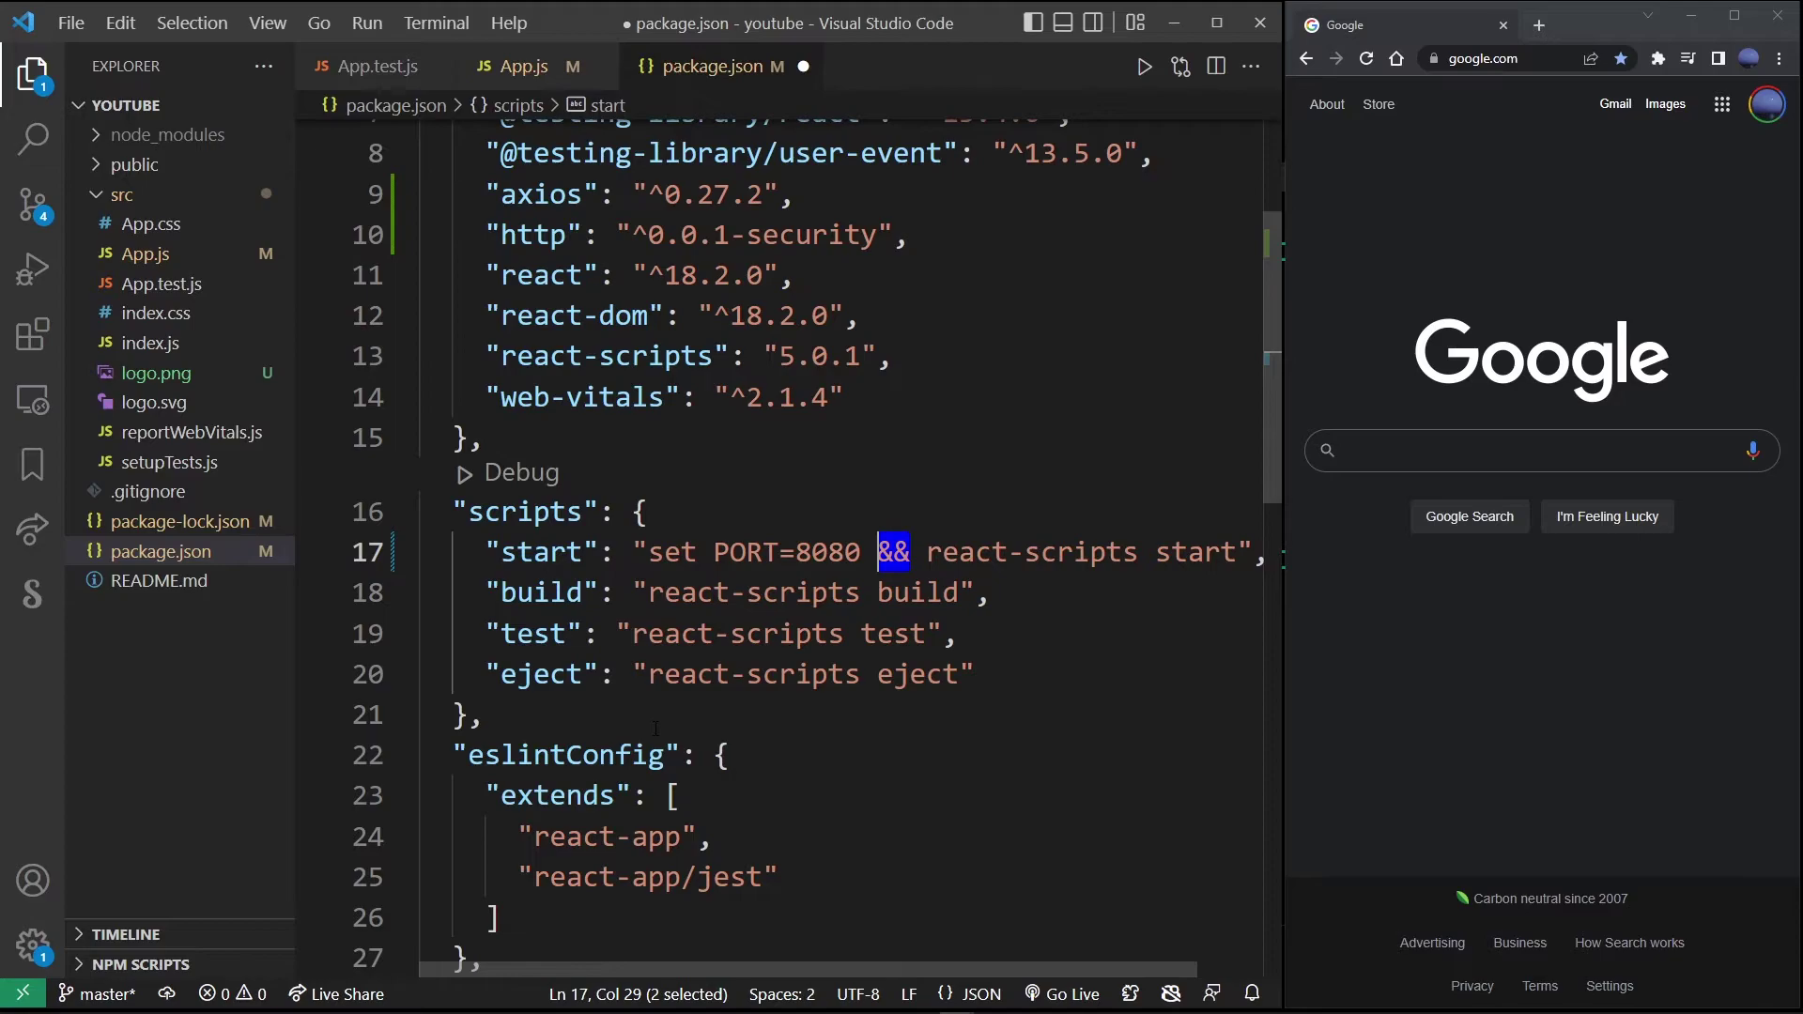
key(ctrl+shift+Left)
key(ctrl+shift+Left)
key(Left)
click(877, 434)
key(ctrl+s)
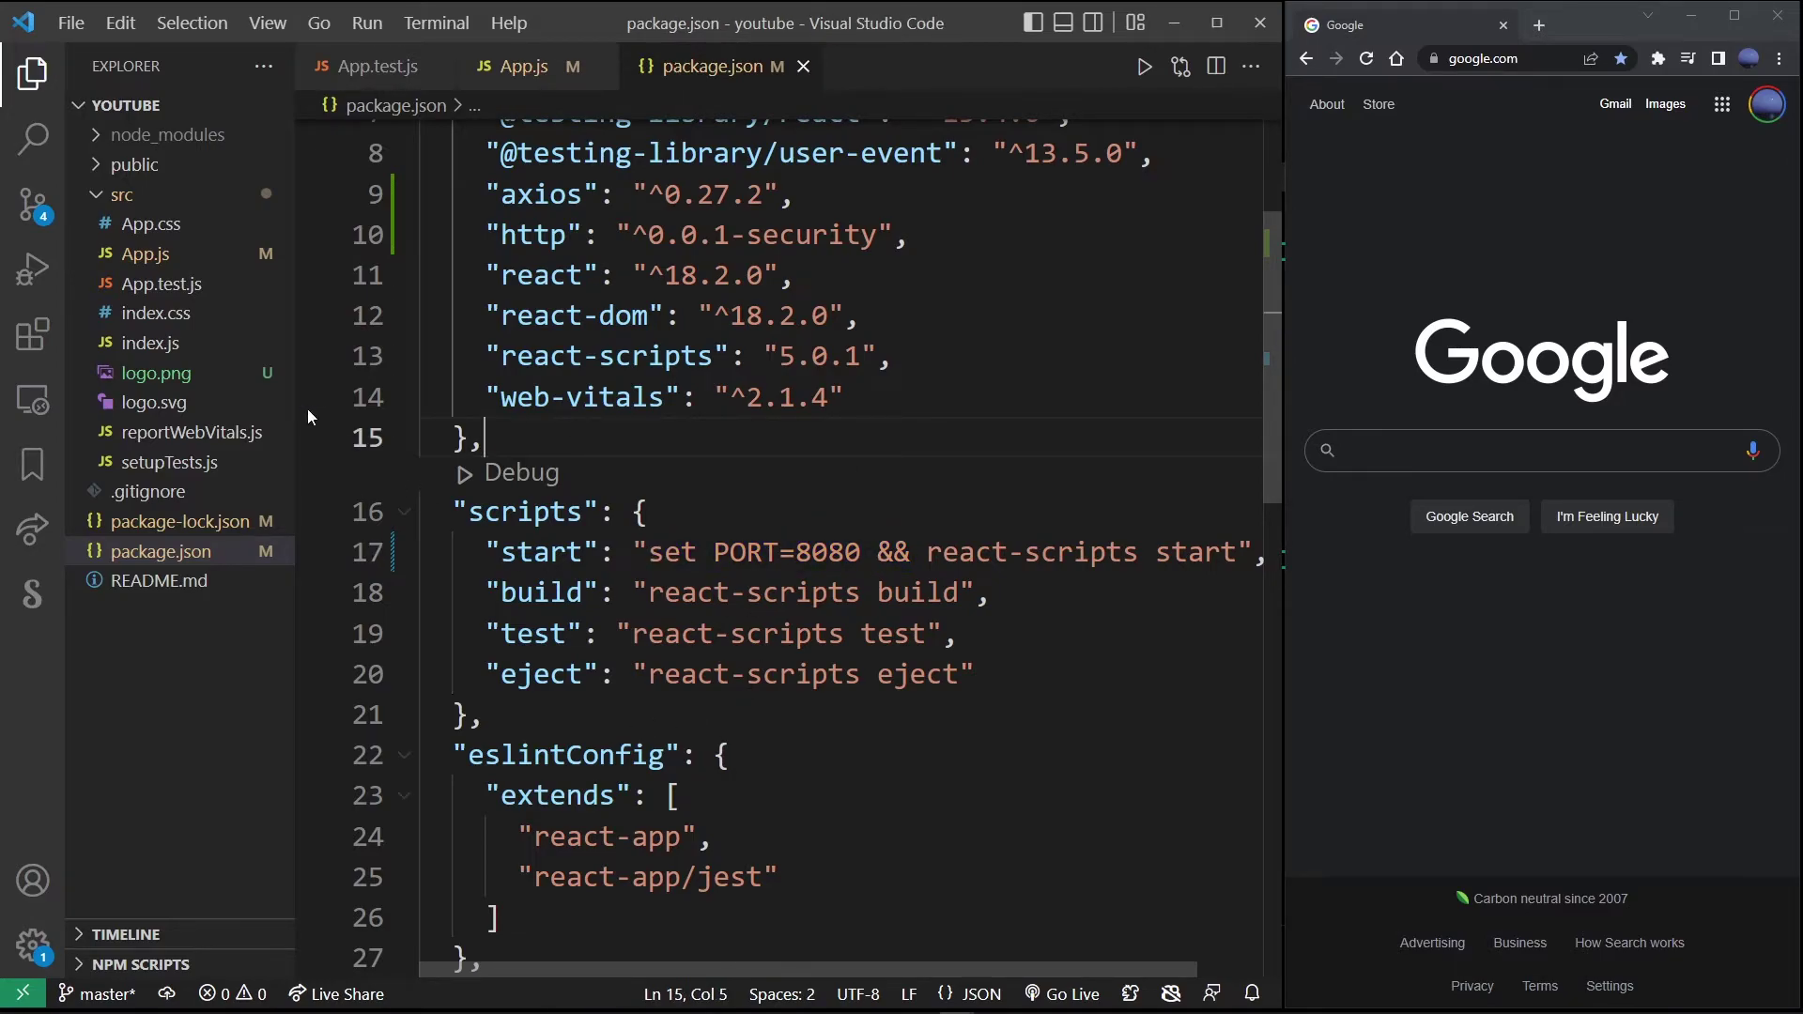
Rerun npm start in Git Bash so the React app launches on localhost:8080.
click(145, 254)
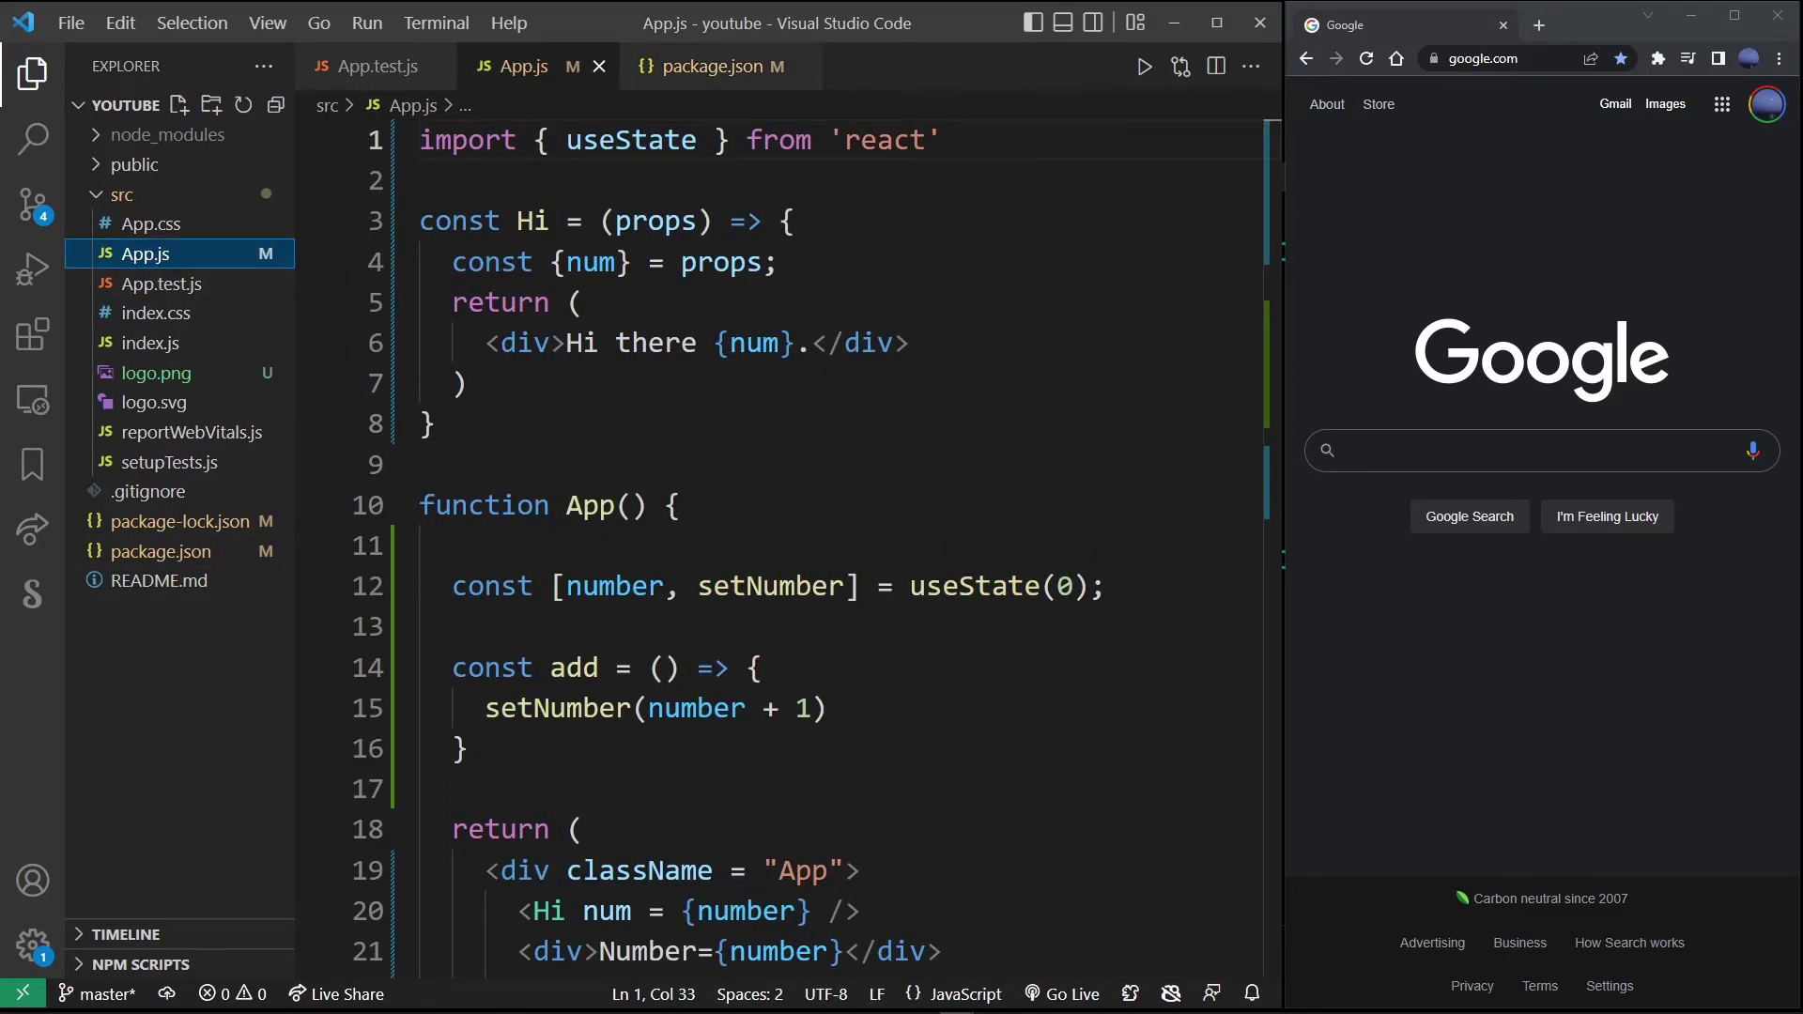
key(alt+Tab)
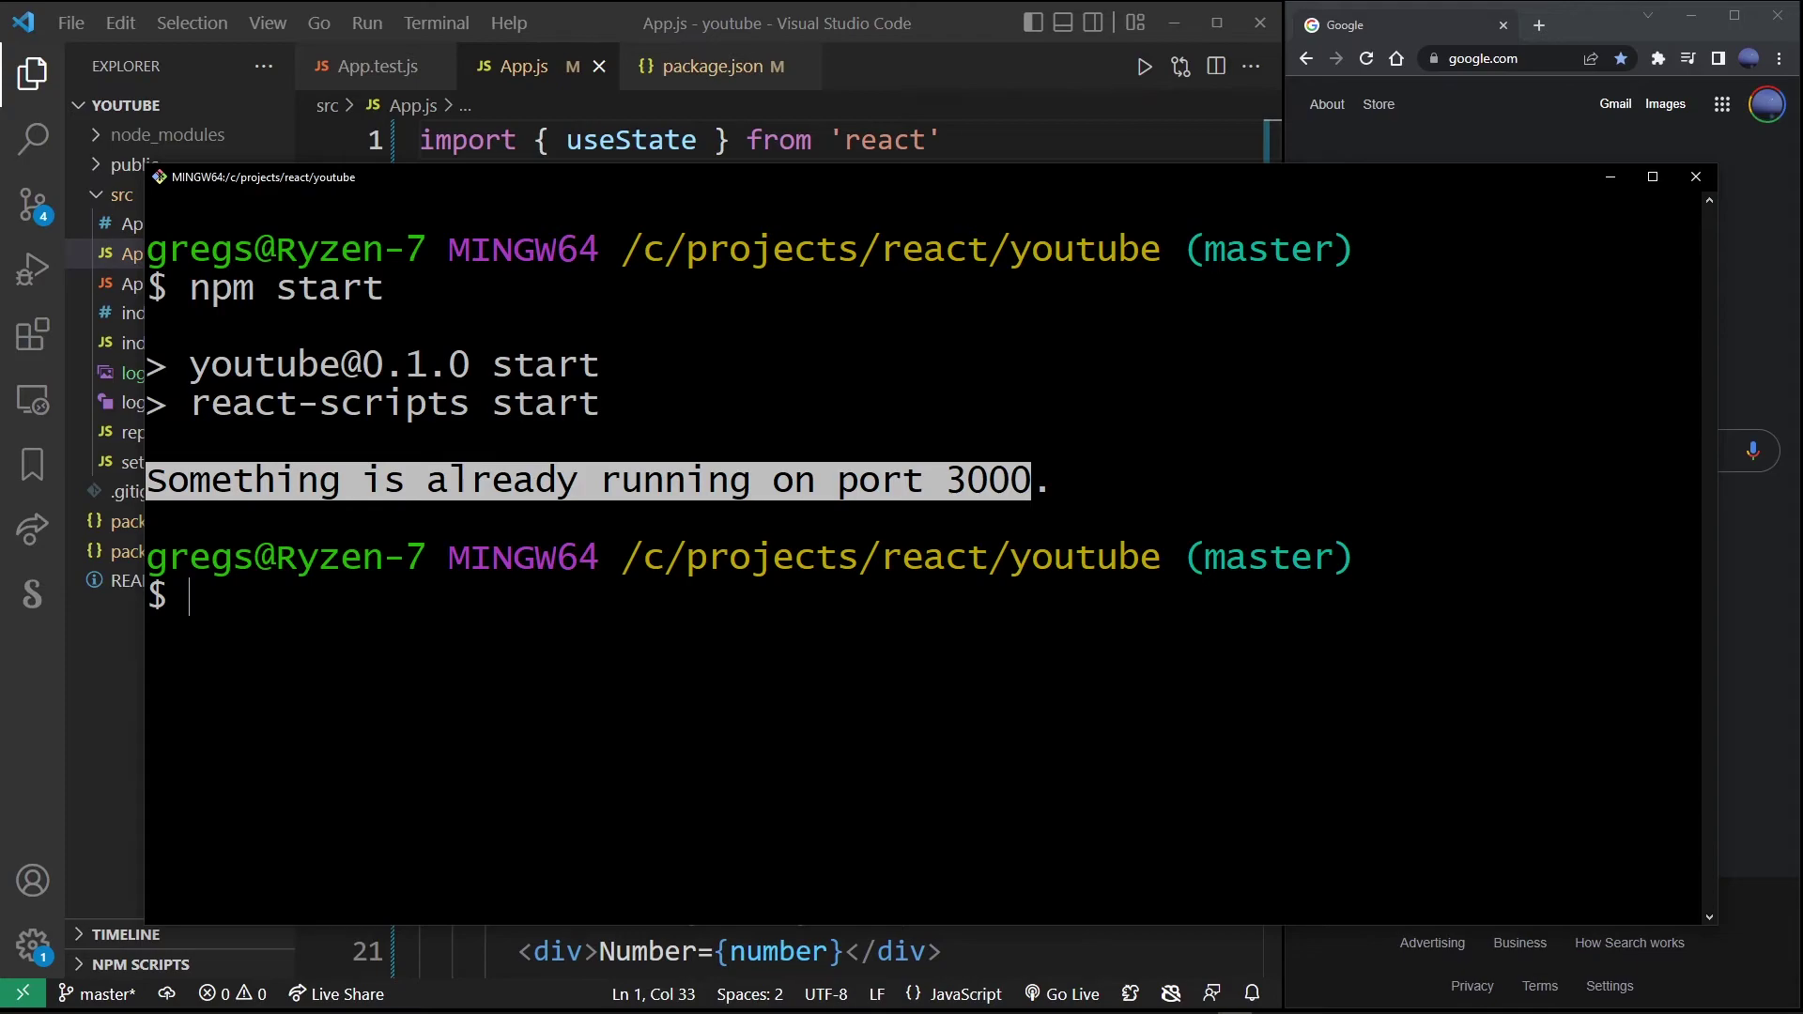
text(npm s)
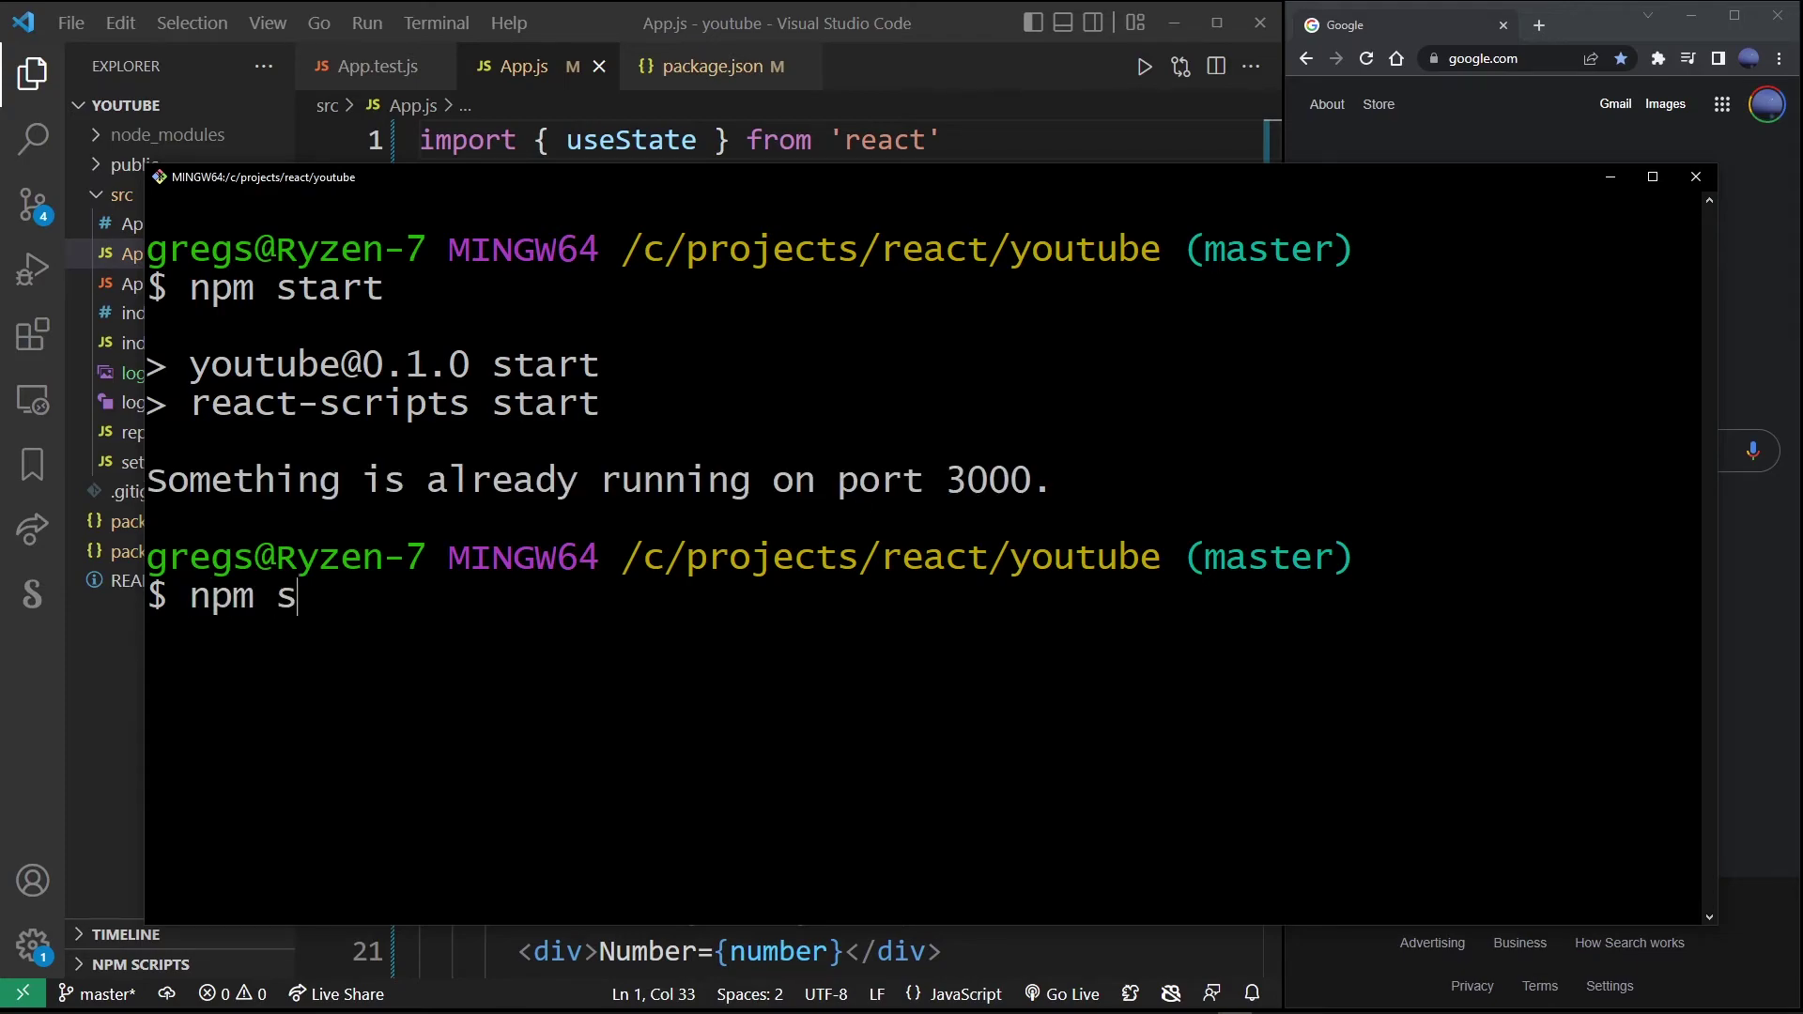
text(tart)
key(Return)
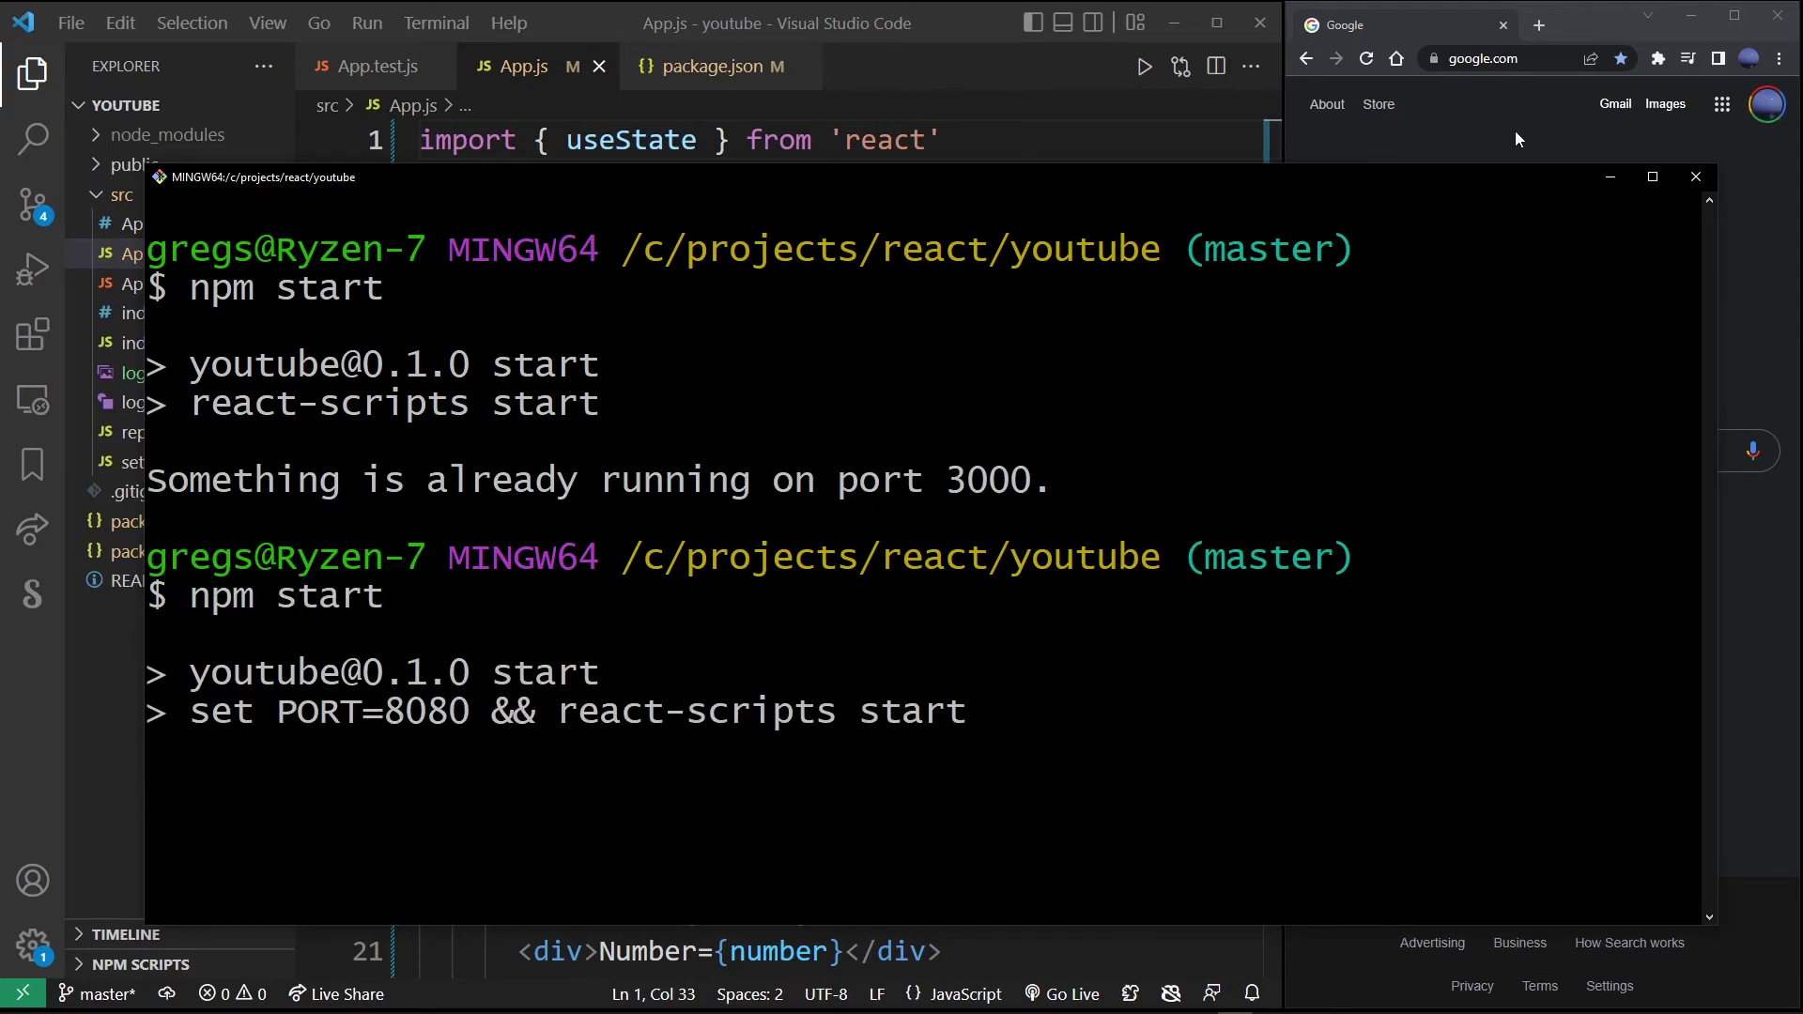